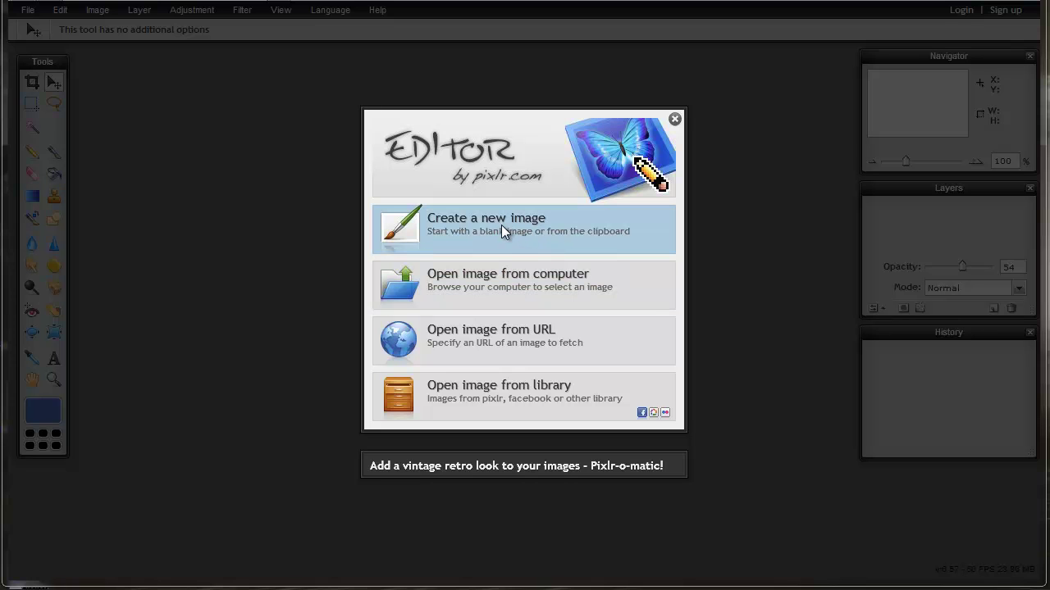
Open the kitten photo Rocco_4407 (32).JPG from the computer
click(494, 283)
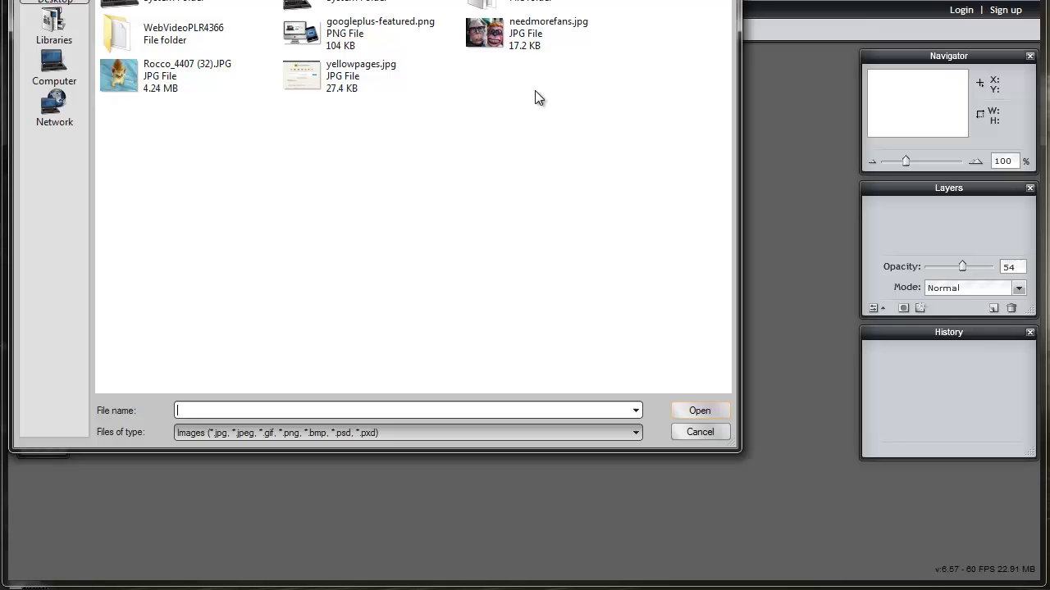
click(136, 83)
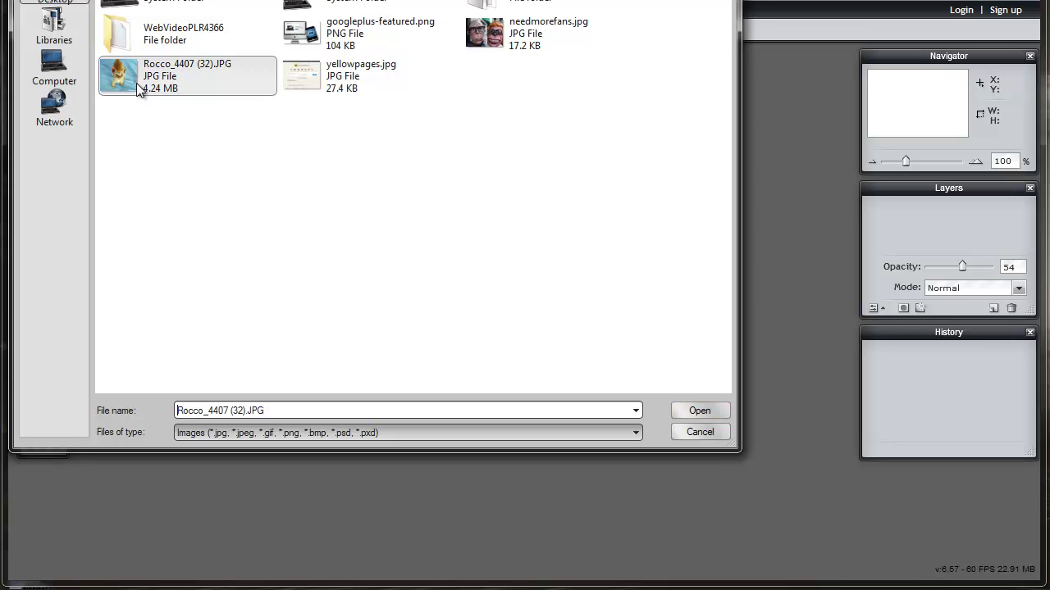
click(698, 411)
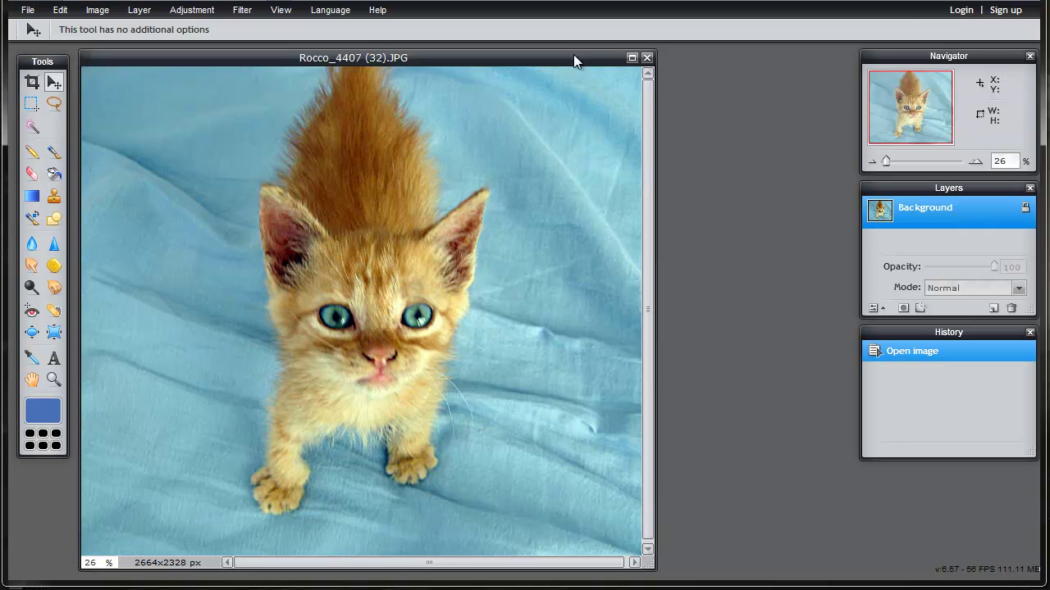
Enlarge and reposition the image window, move the History panel lower and make the Layers panel taller
drag(573, 54, 609, 48)
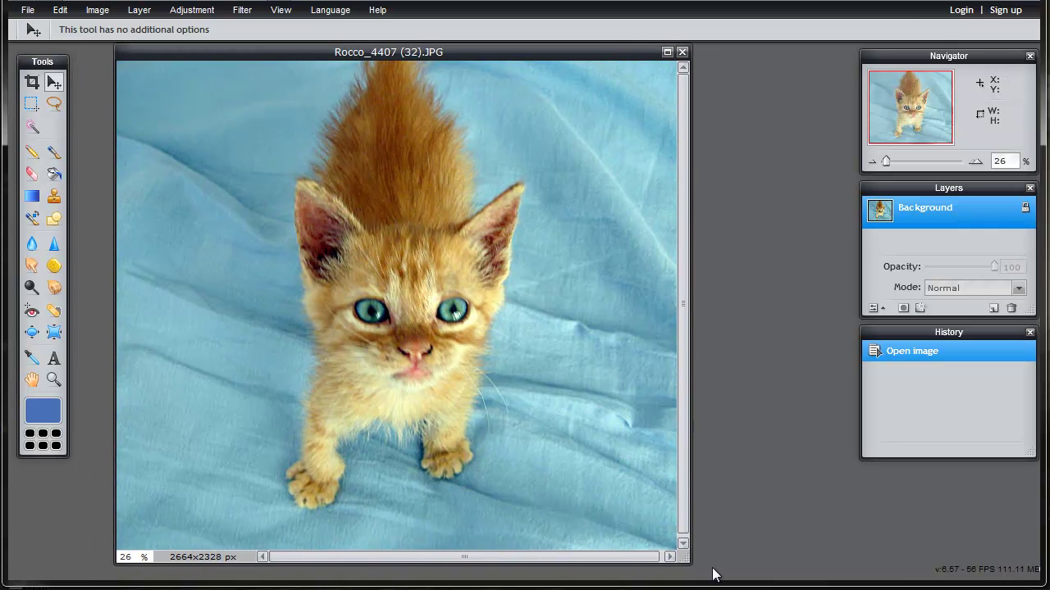
drag(687, 560, 824, 574)
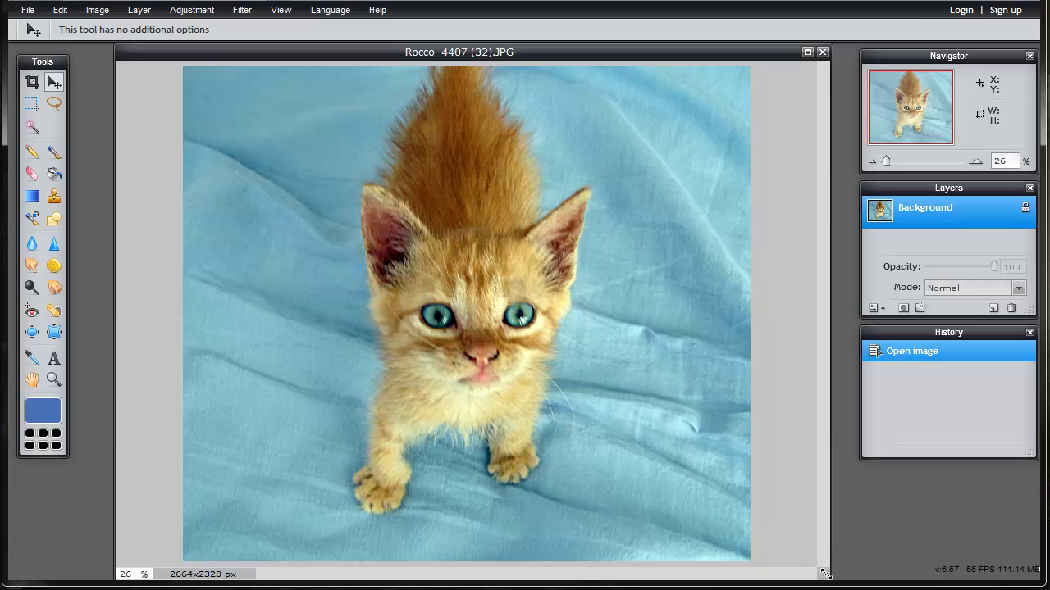
drag(595, 52, 574, 52)
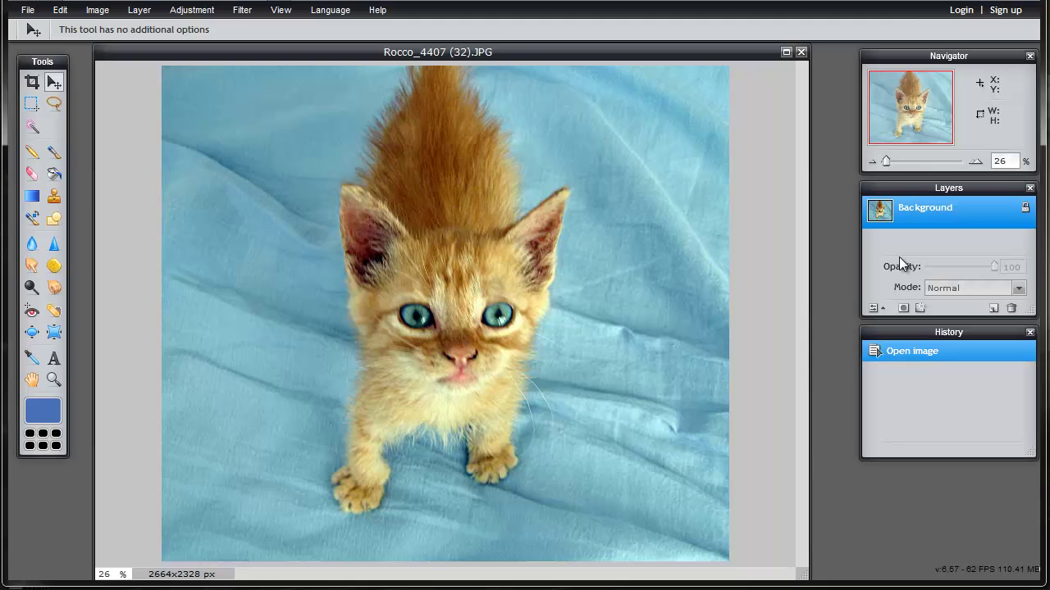
drag(953, 333, 955, 444)
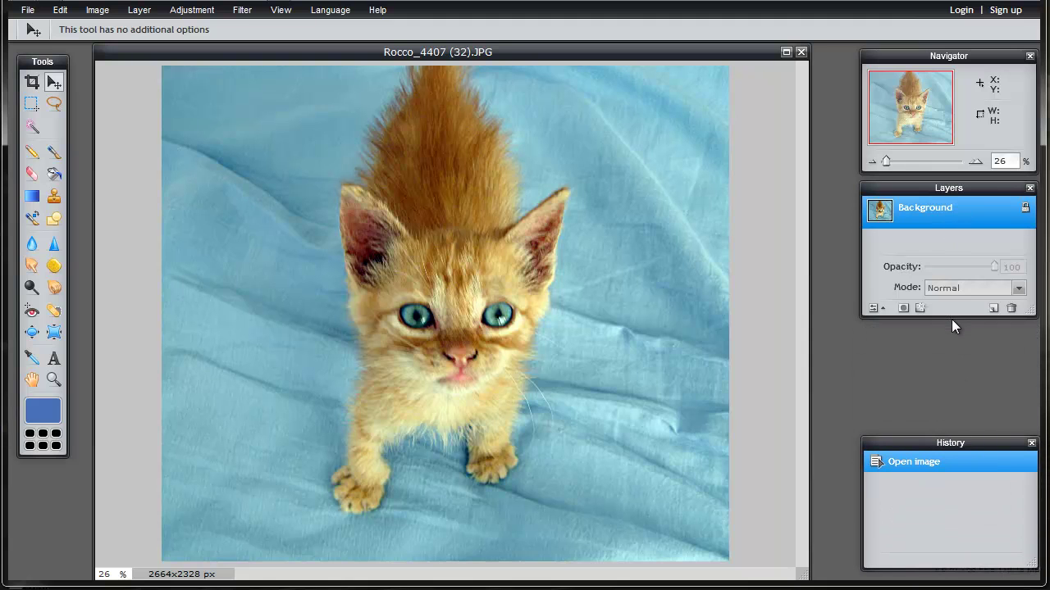
drag(1030, 315, 1031, 427)
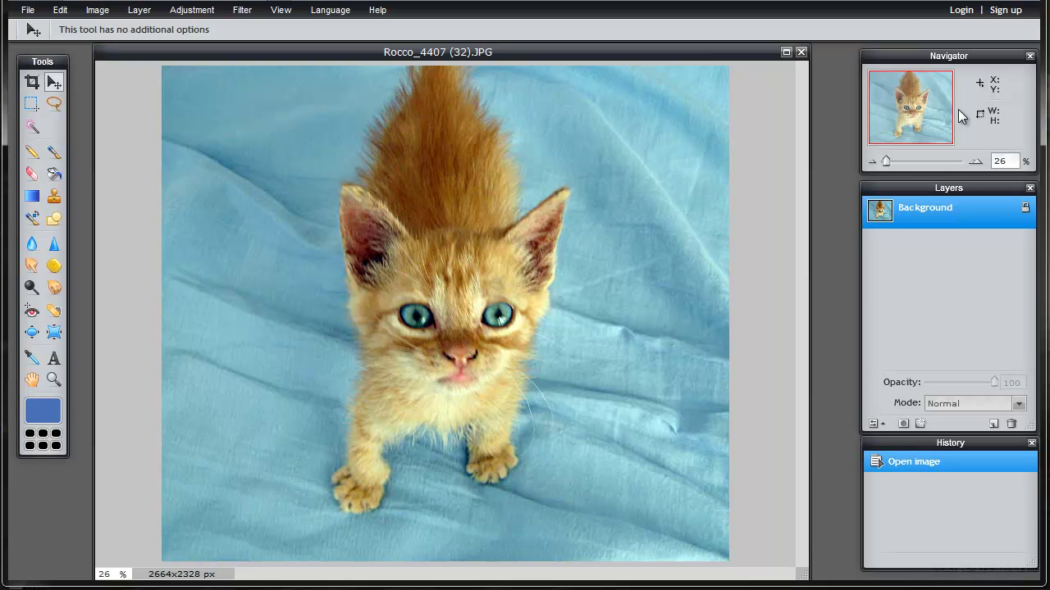
Zoom to 100% on the kitten's face, then zoom back out to see the whole kitten
mouse_move(887, 161)
mouse_down()
mouse_move(902, 161)
mouse_move(876, 162)
mouse_move(897, 164)
mouse_up()
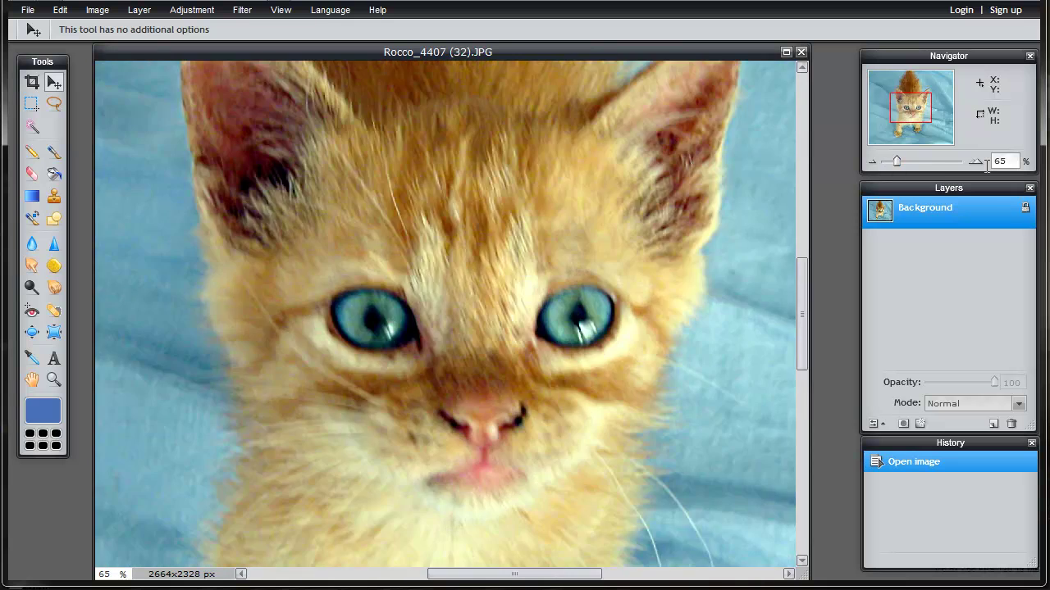
click(1000, 160)
text(100)
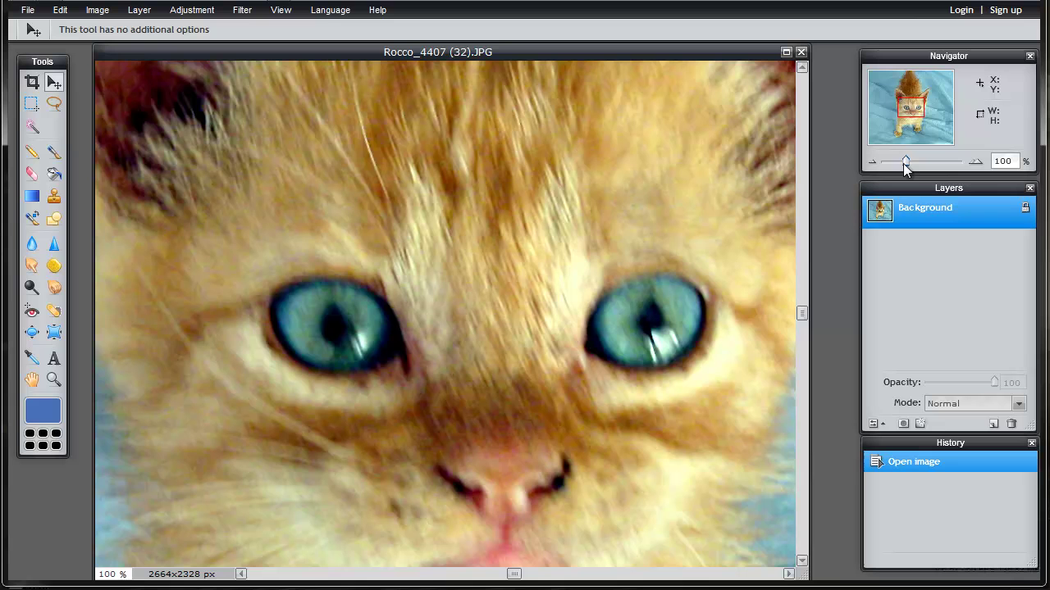
drag(905, 162, 885, 162)
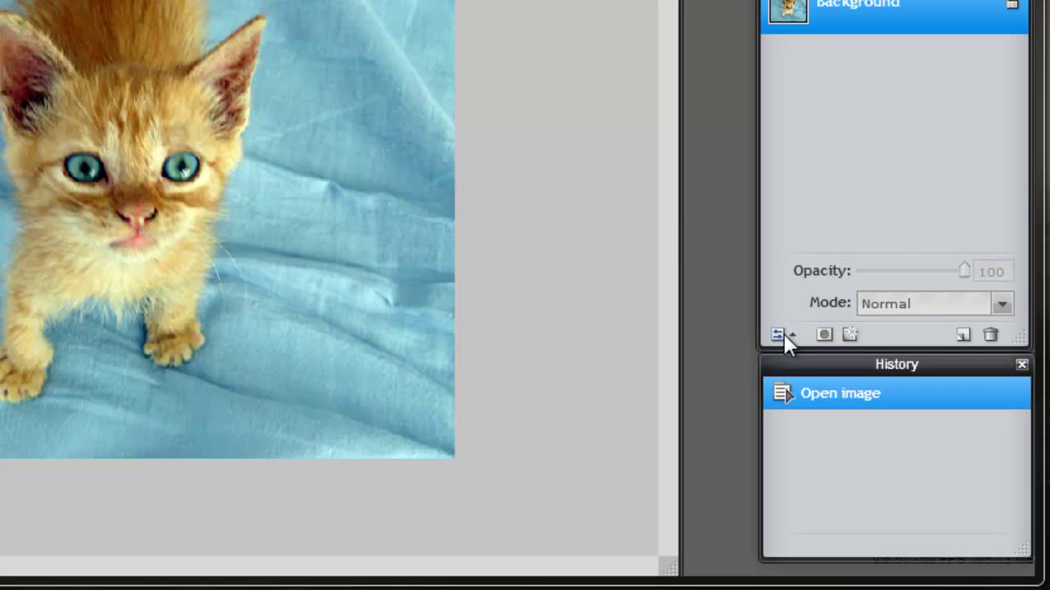
Collapse and expand the layer opacity and blend-mode settings several times
click(783, 334)
click(780, 336)
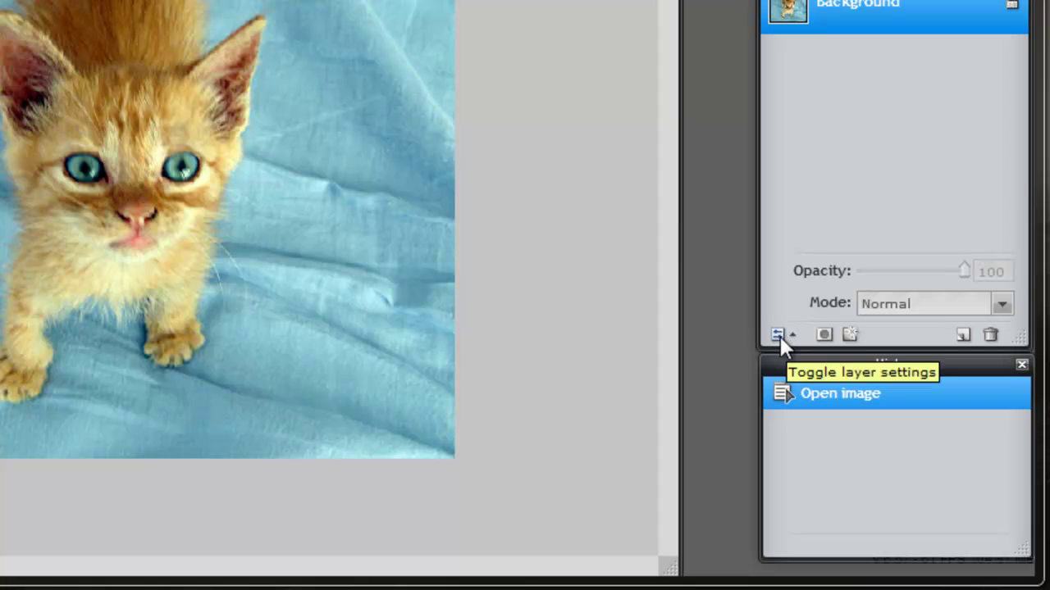
click(780, 336)
click(780, 336)
click(780, 336)
click(780, 337)
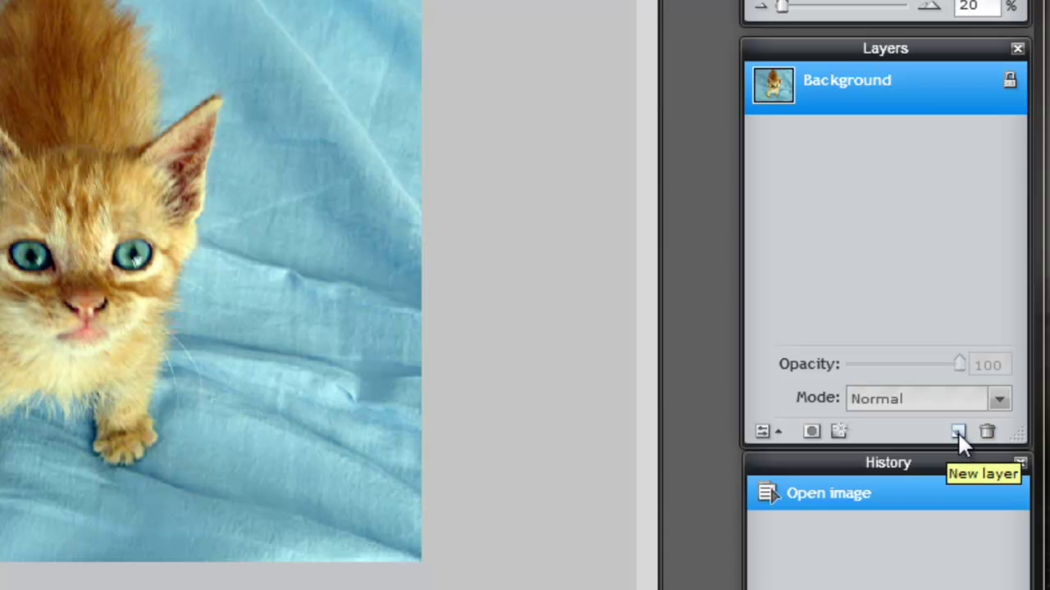
Add an empty Layer 1 above the Background, then look through the Layer and View menus
click(957, 431)
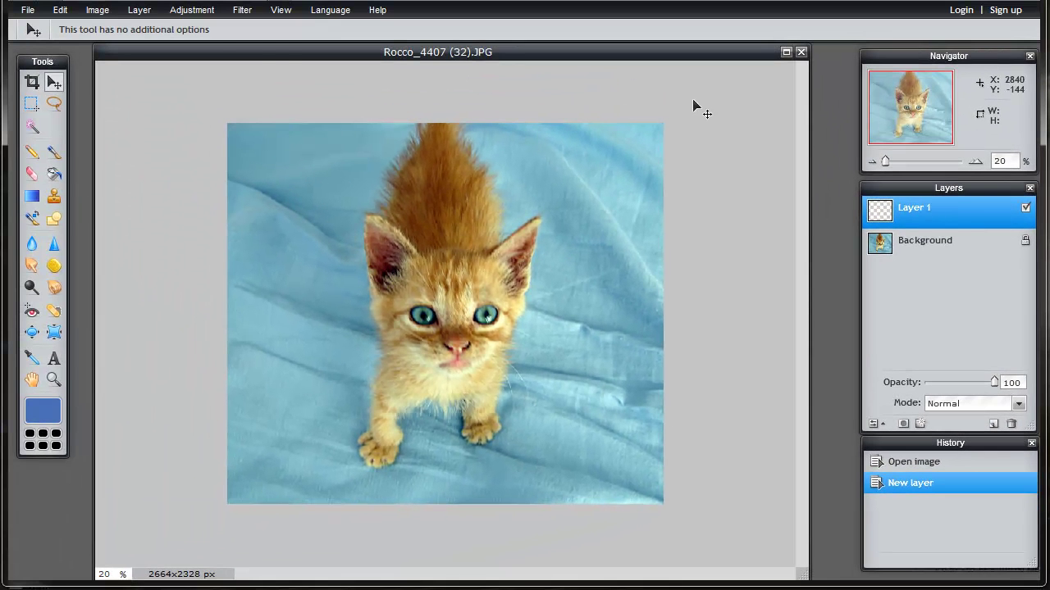
click(140, 11)
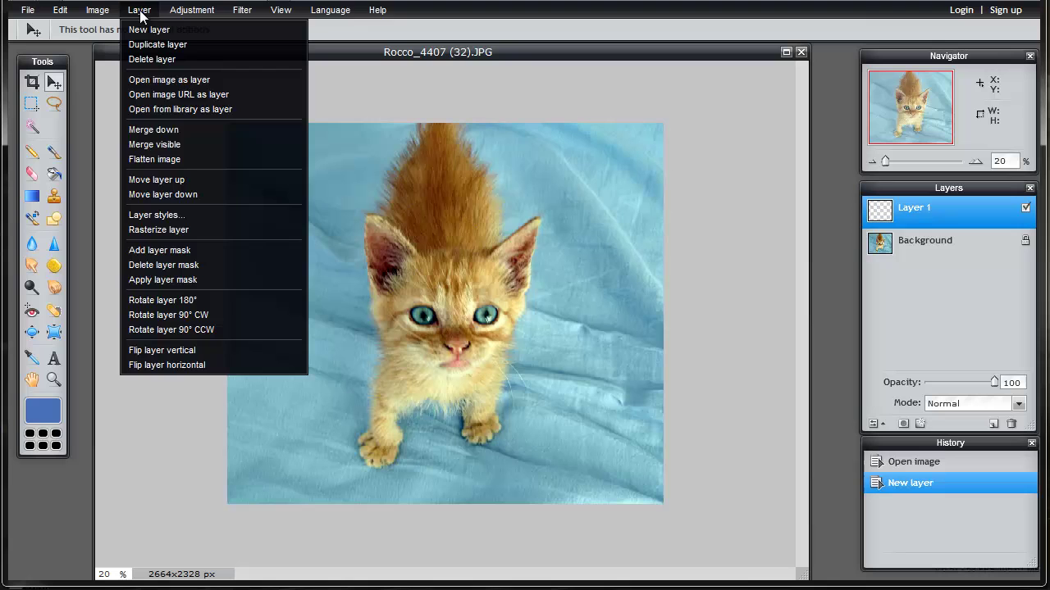
click(280, 10)
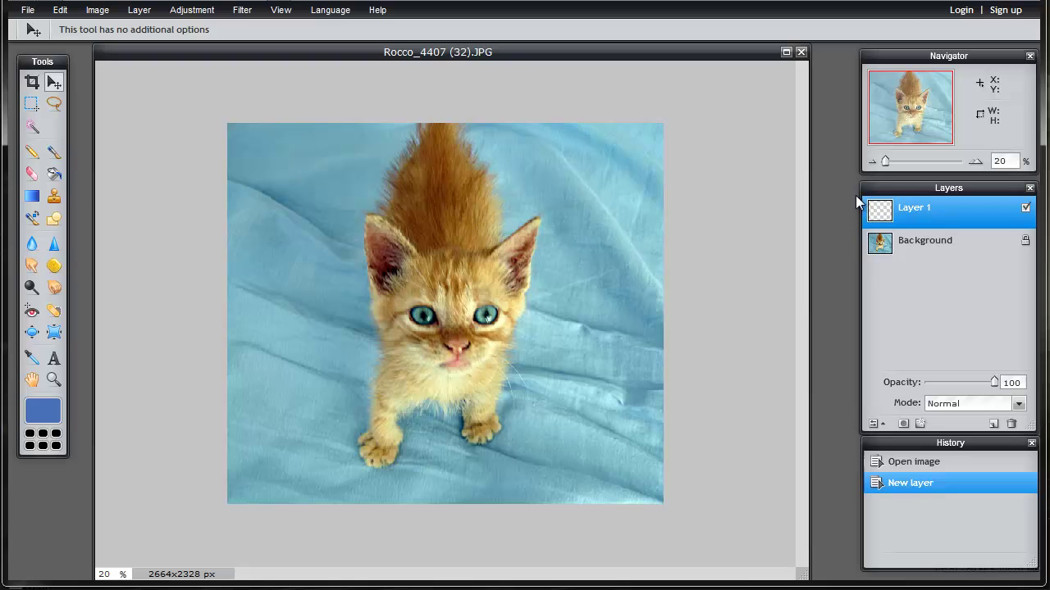
Set the main colour to reddish-brown 854b39 by sampling the kitten's fur with the eyedropper
click(43, 413)
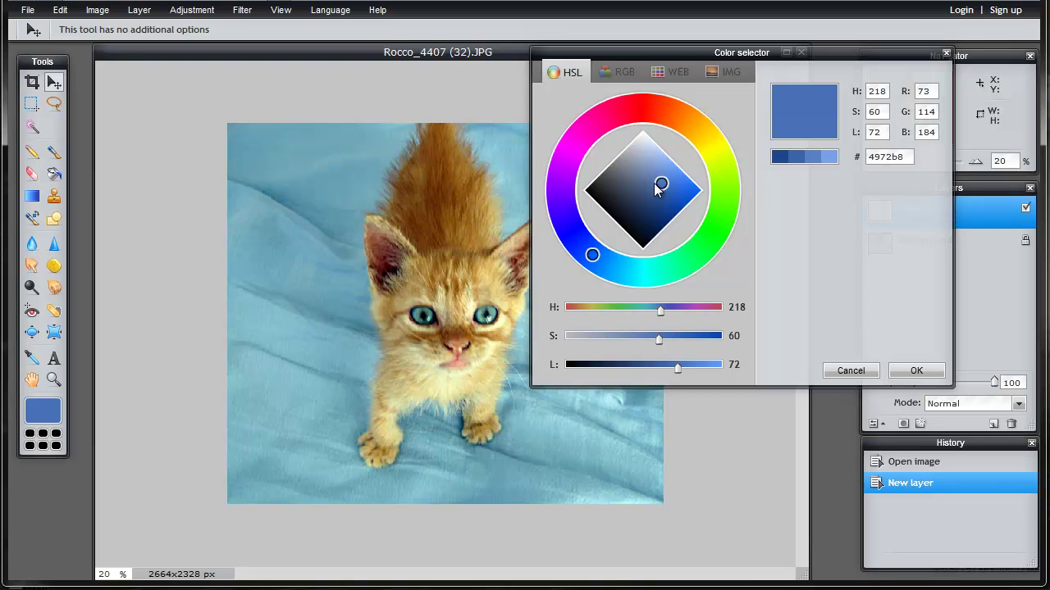
drag(654, 185, 613, 190)
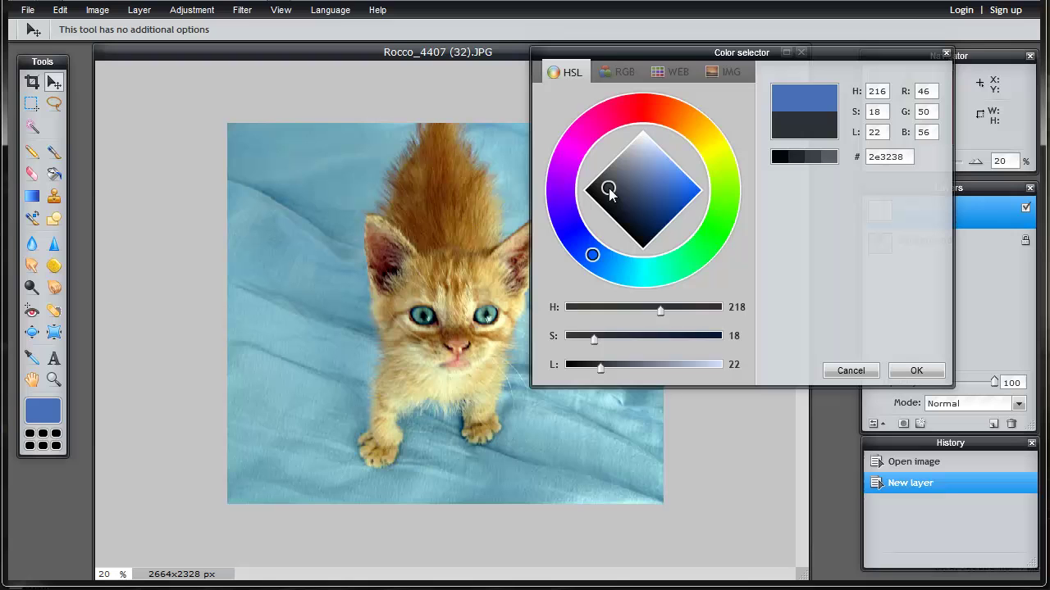
drag(609, 190, 638, 196)
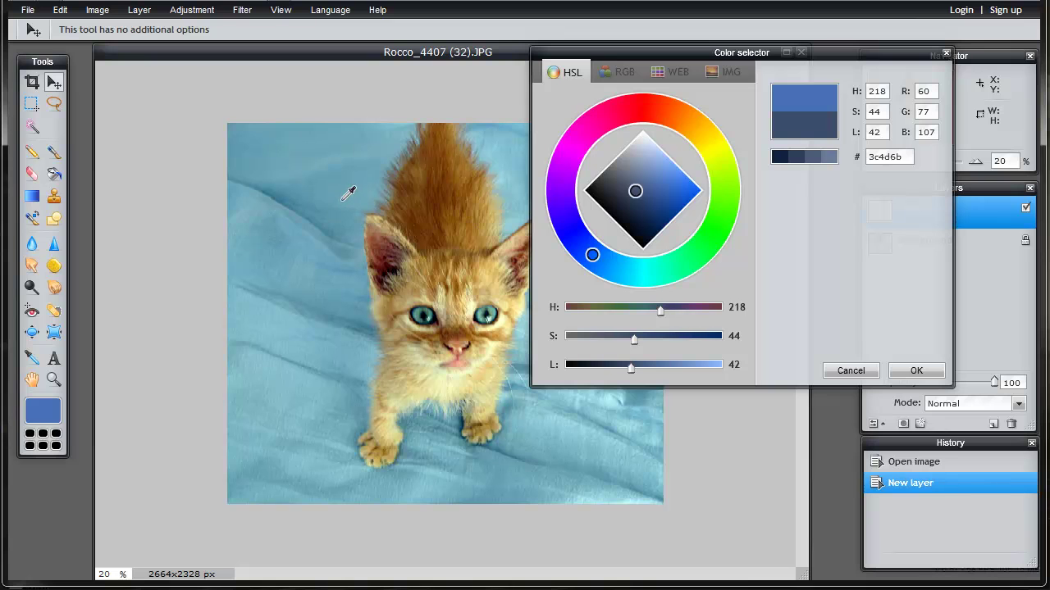
click(379, 245)
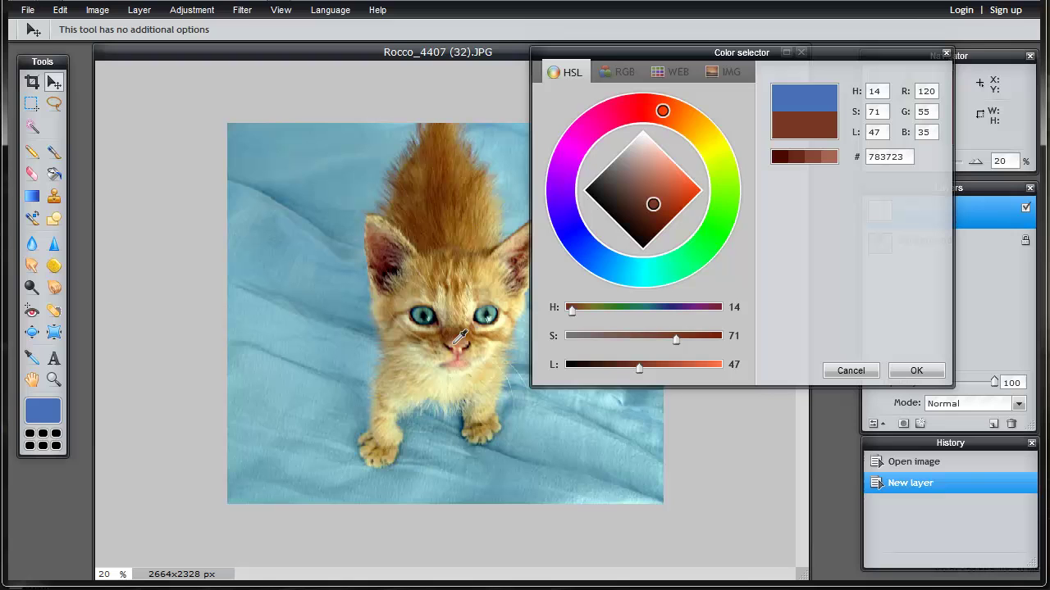
click(485, 313)
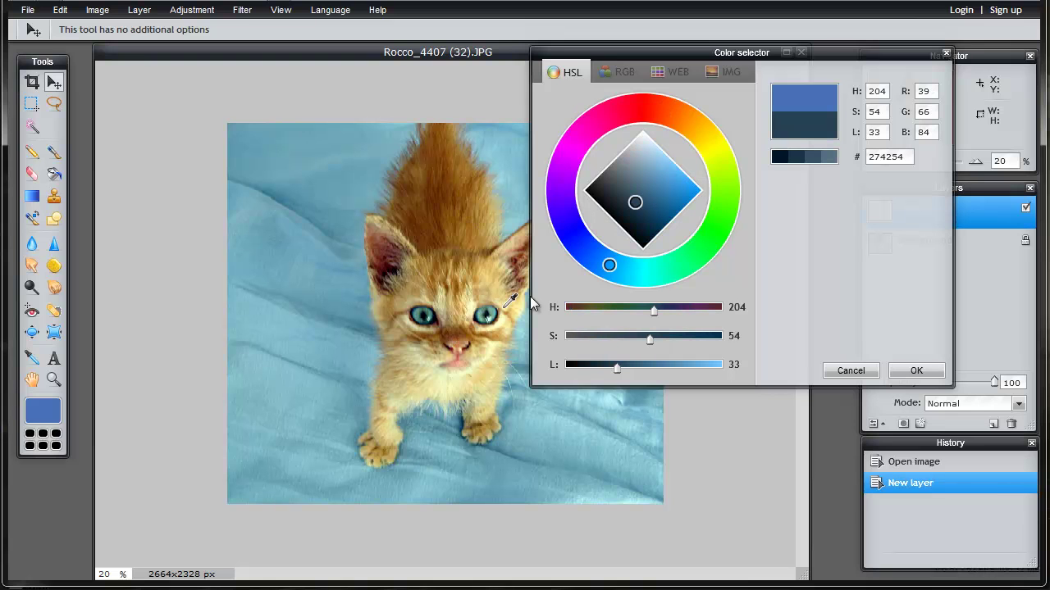
click(381, 243)
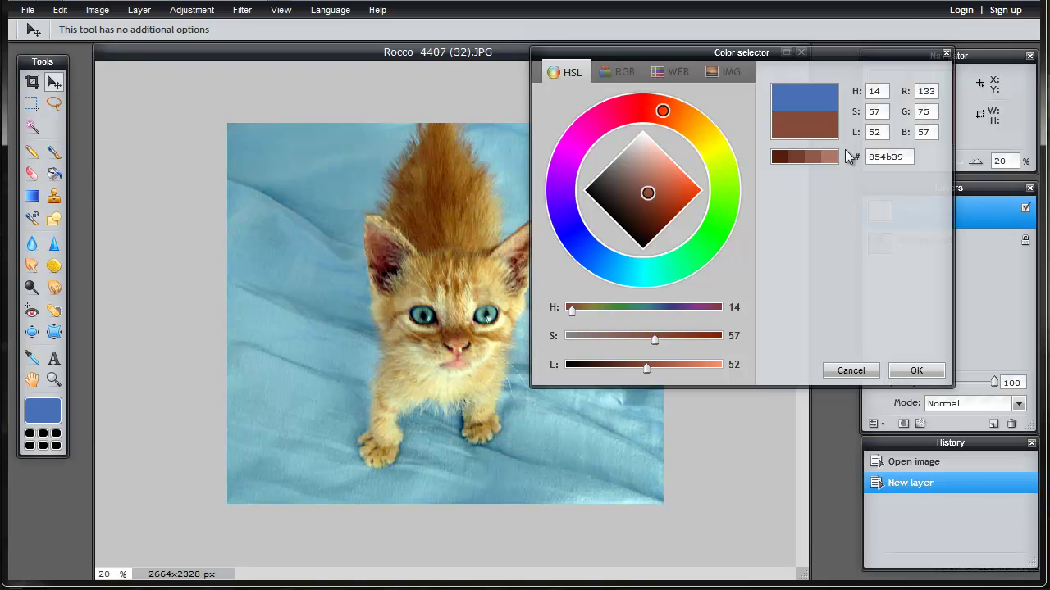
click(917, 371)
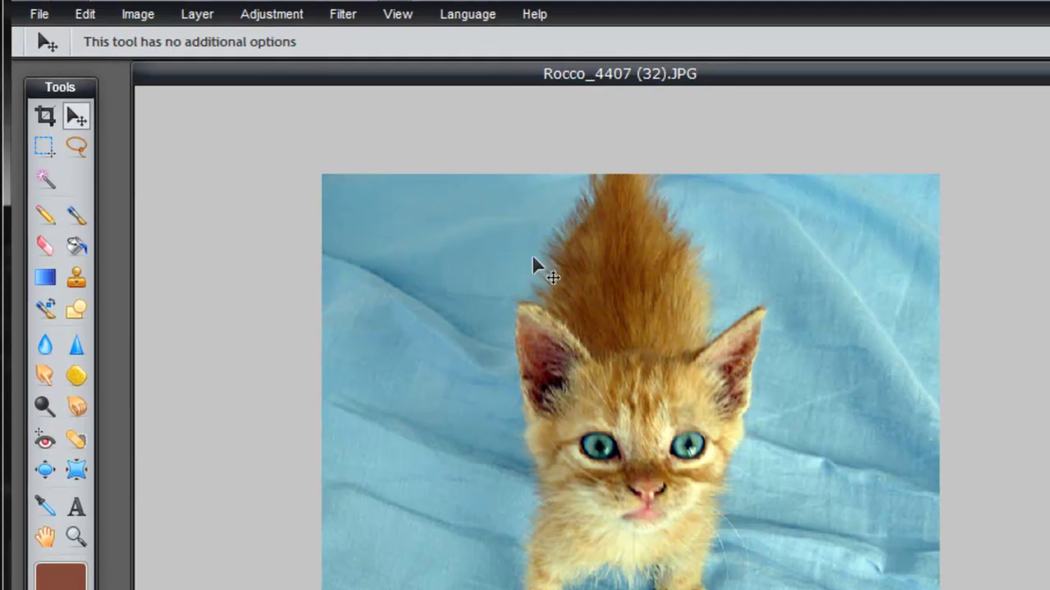
Draw a rectangular marquee across the full width of the photo's bottom strip above the paws
click(45, 152)
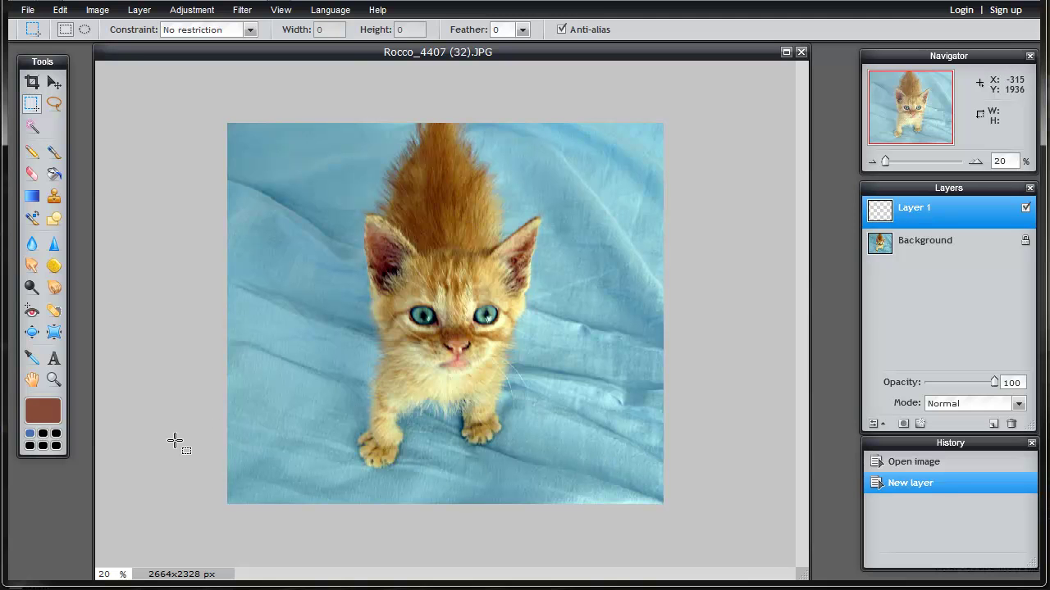
drag(204, 433, 678, 513)
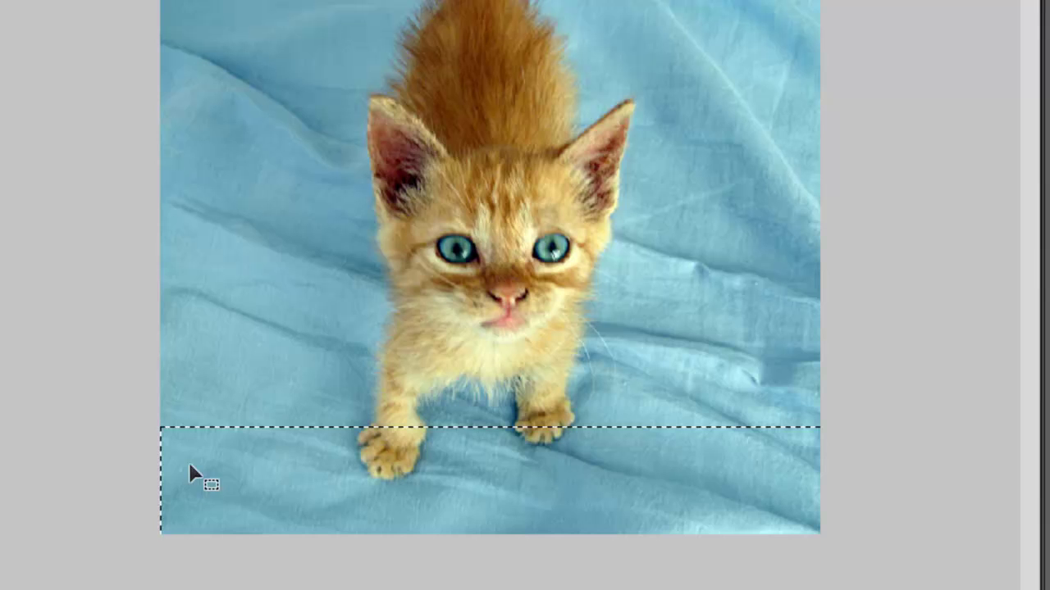
mouse_move(234, 468)
mouse_down()
mouse_move(229, 441)
mouse_move(205, 460)
mouse_move(249, 470)
mouse_move(226, 465)
mouse_up()
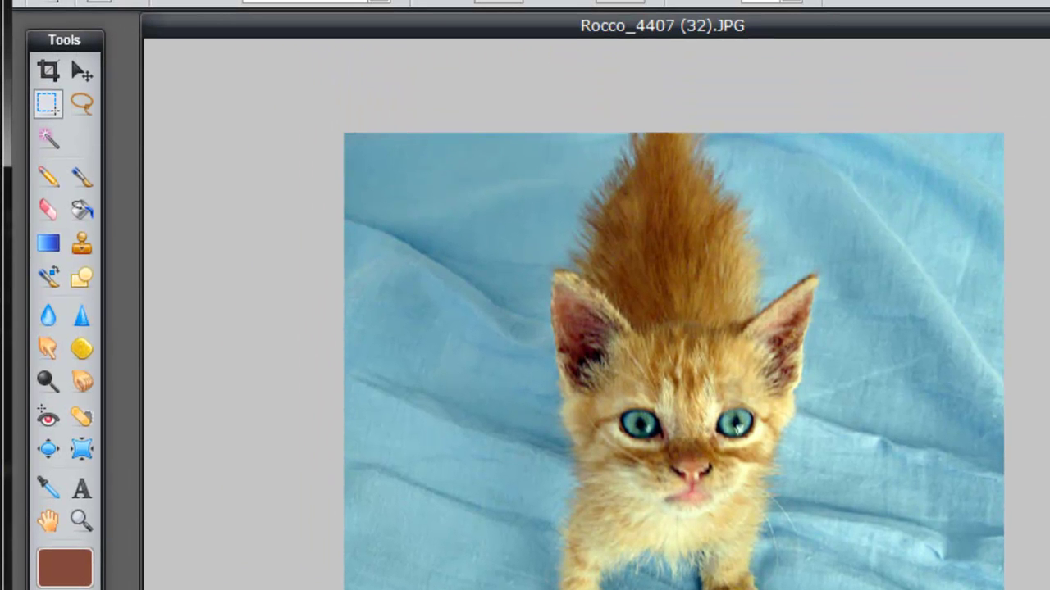
Fill the selected bottom strip on Layer 1 with the brown colour, then deselect all
click(82, 210)
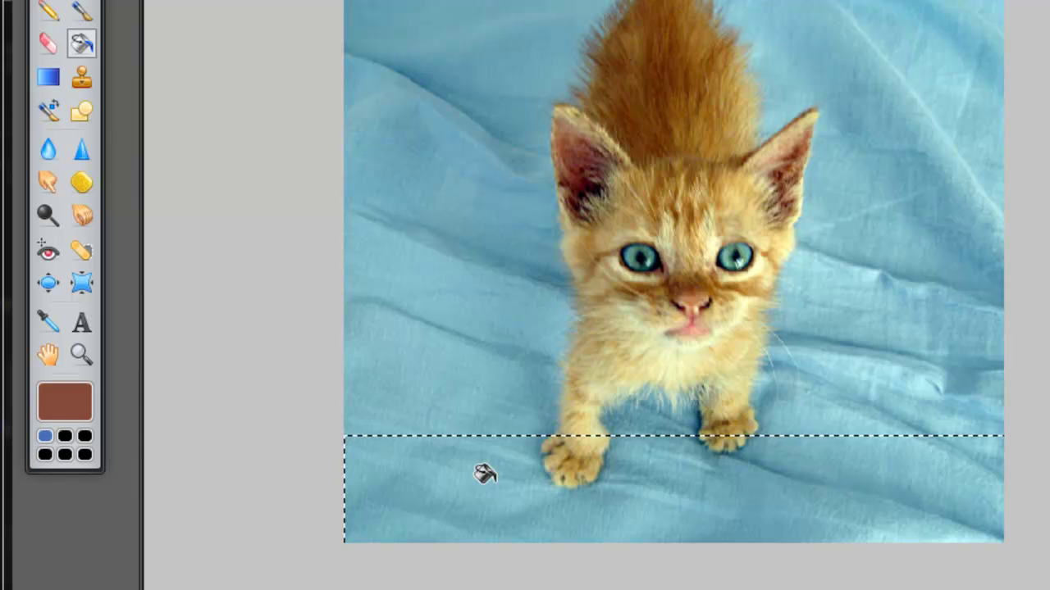
click(484, 475)
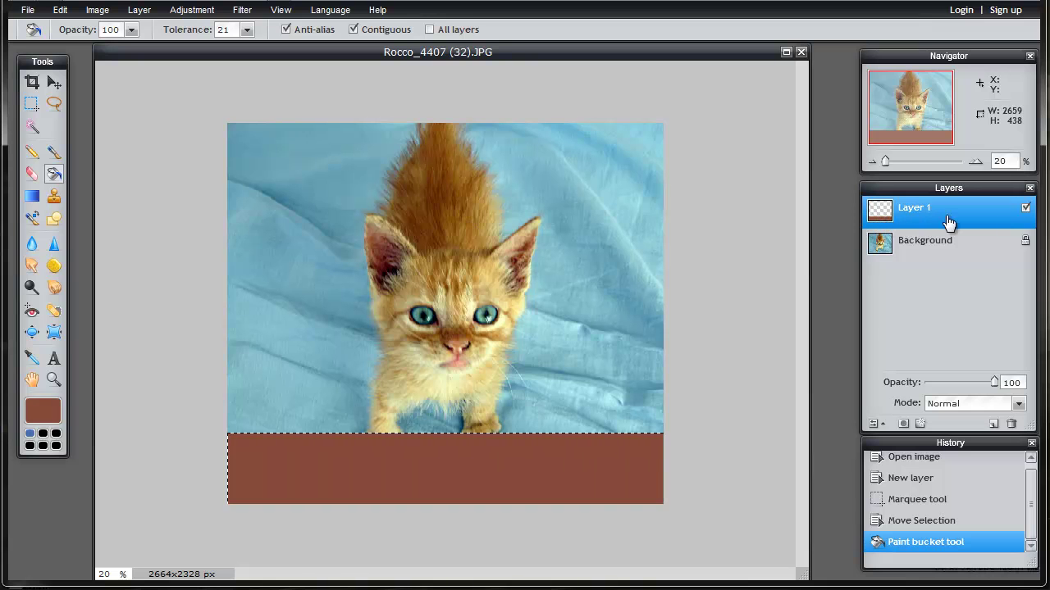
click(1026, 210)
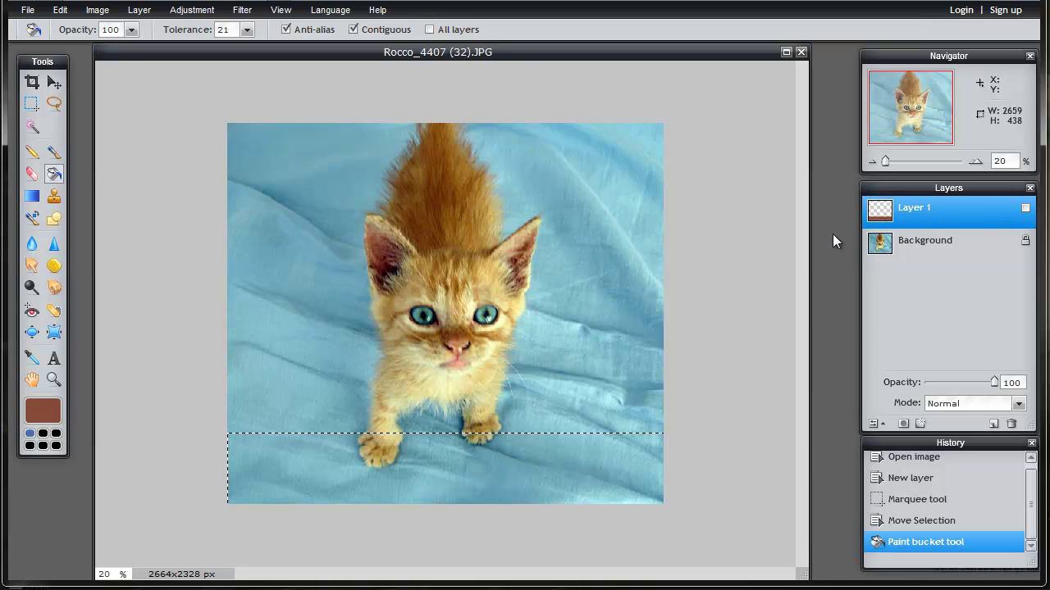
click(1026, 209)
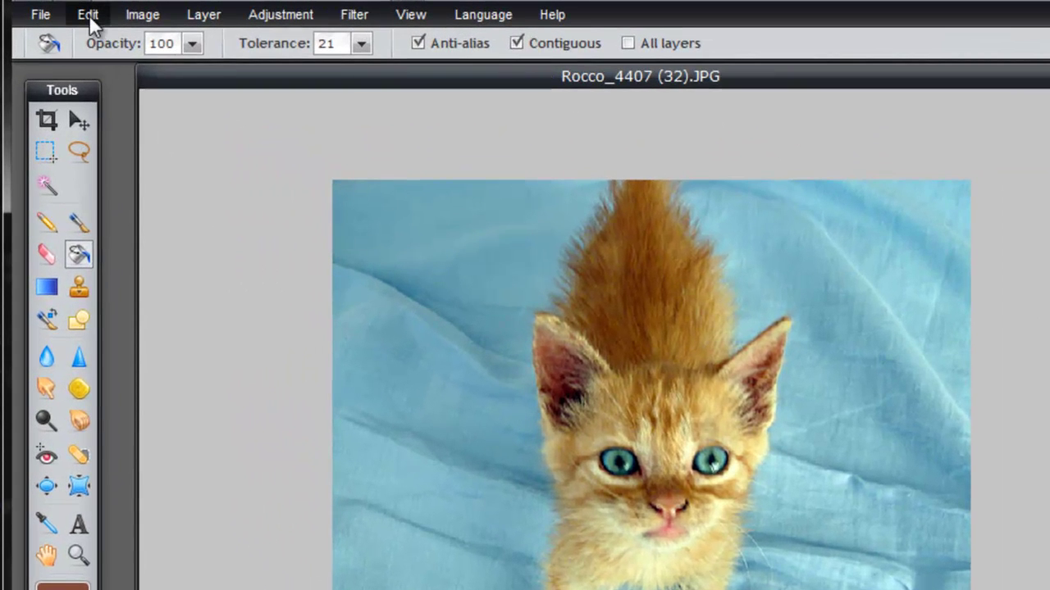
click(61, 10)
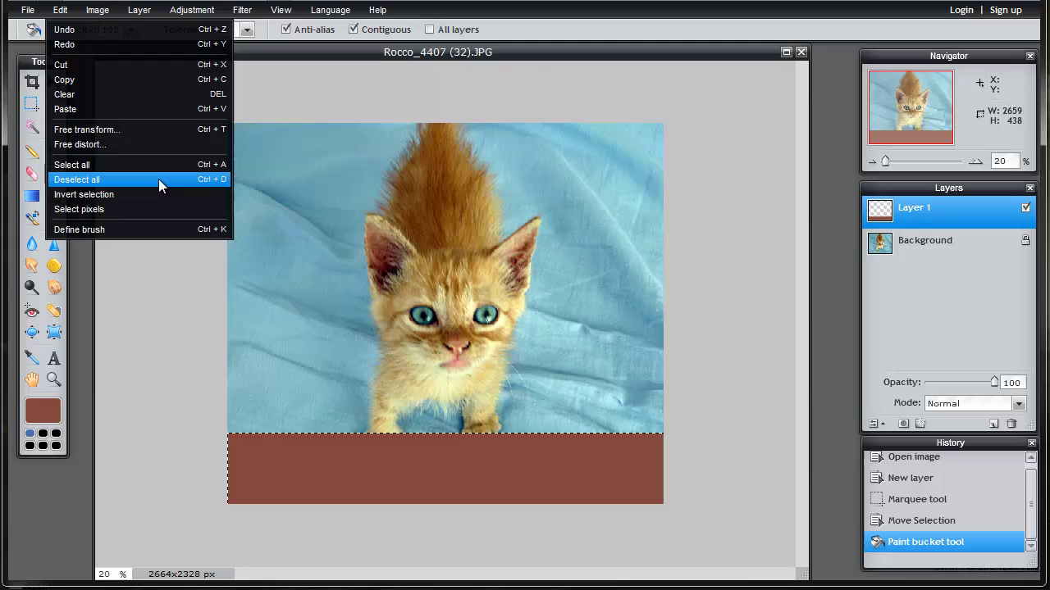
click(191, 217)
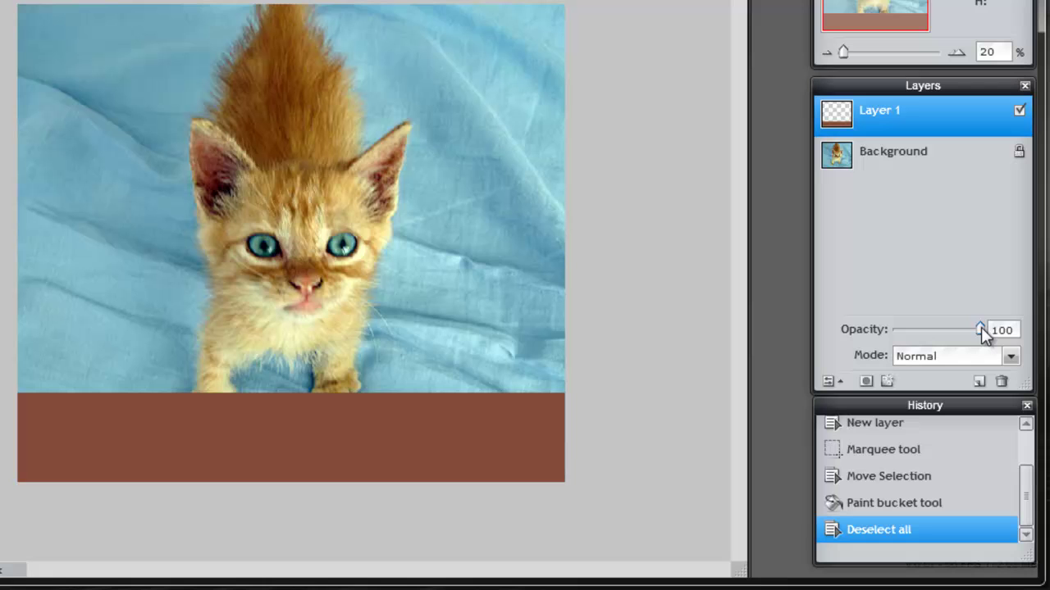
Lower Layer 1's opacity to 19 so the brown band becomes a faint tint
drag(975, 327, 906, 329)
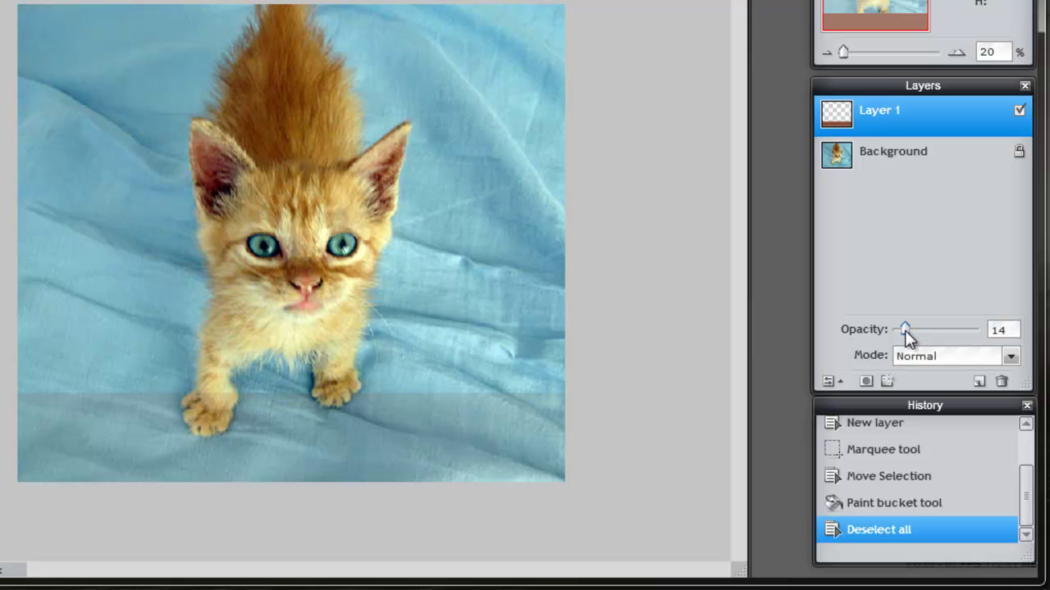
mouse_move(906, 330)
mouse_down()
mouse_move(965, 331)
mouse_move(910, 333)
mouse_up()
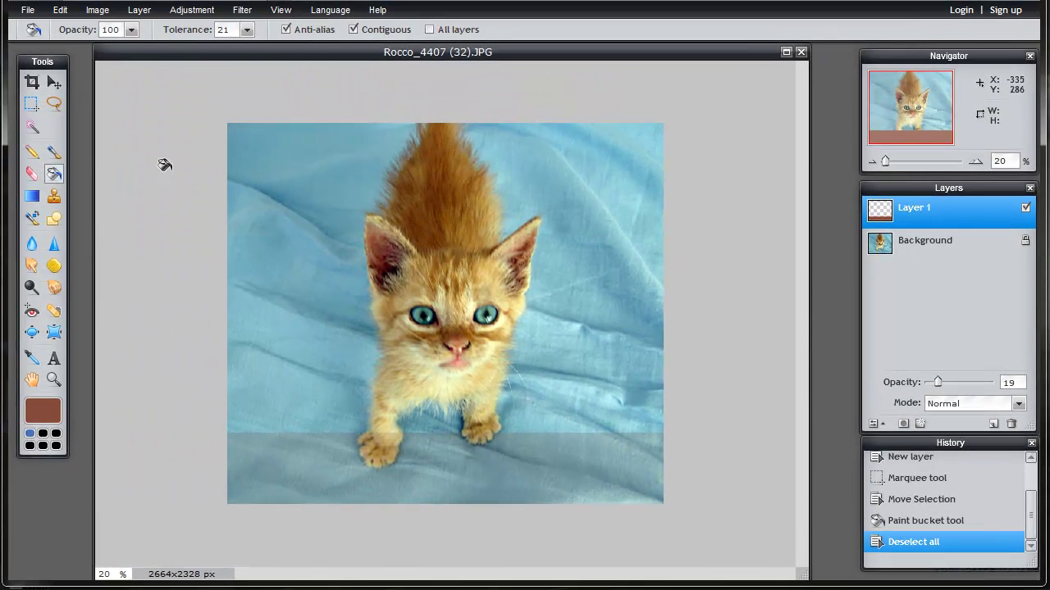
click(54, 361)
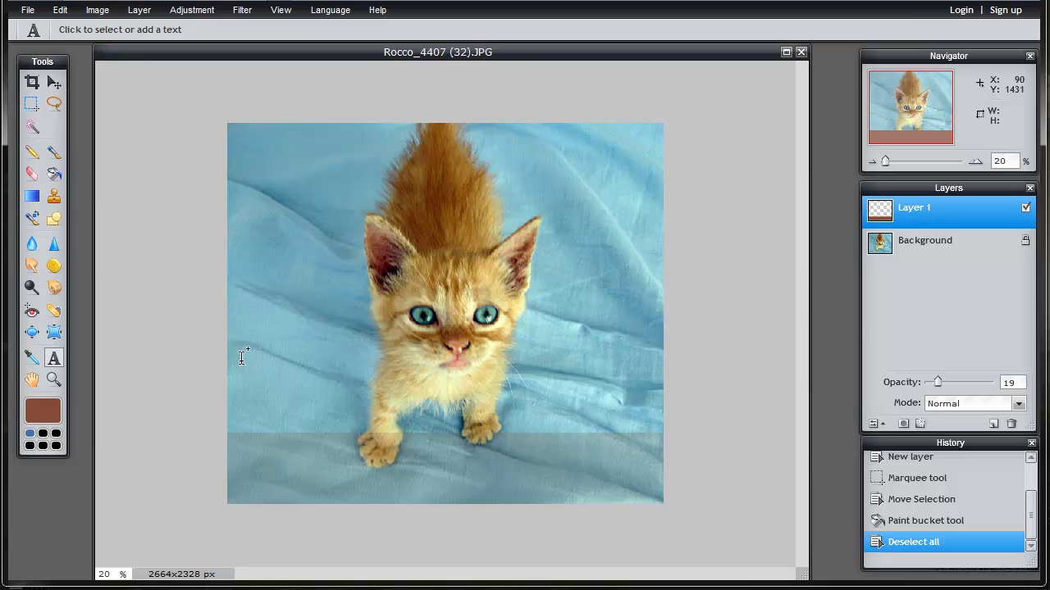
click(329, 377)
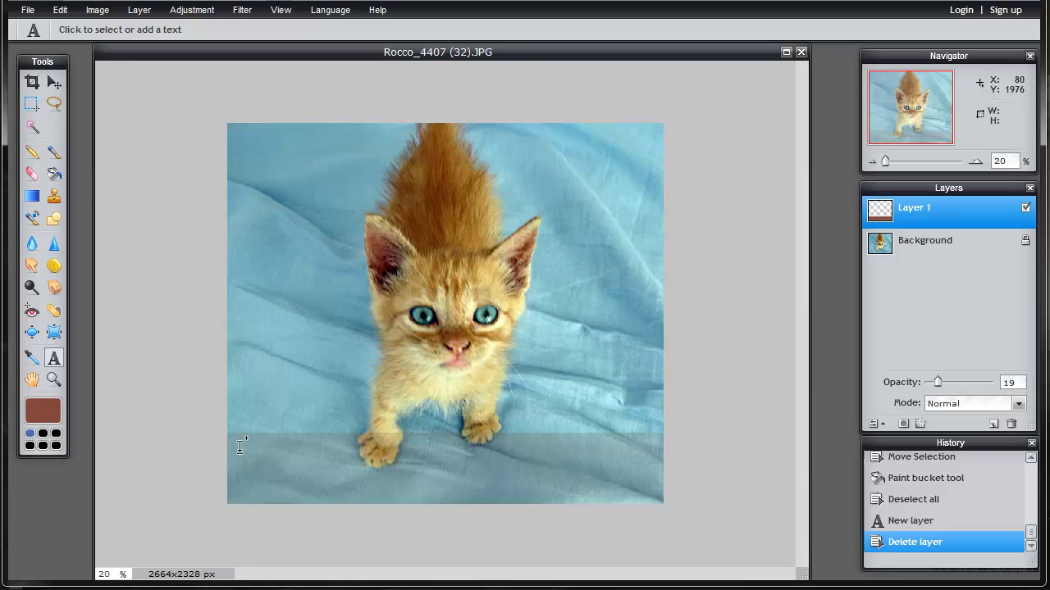
click(239, 446)
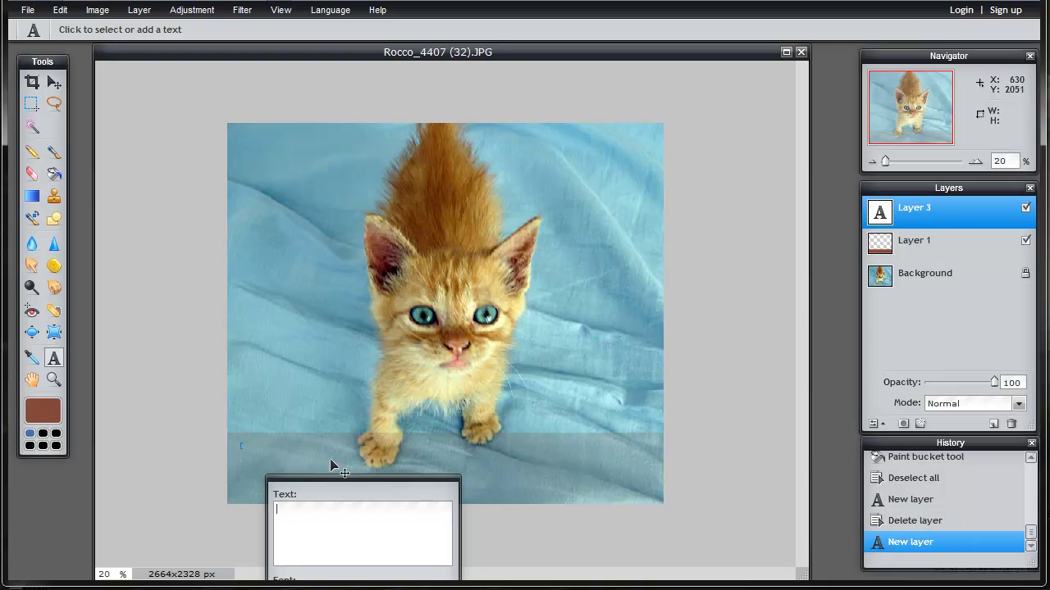
drag(329, 478, 676, 266)
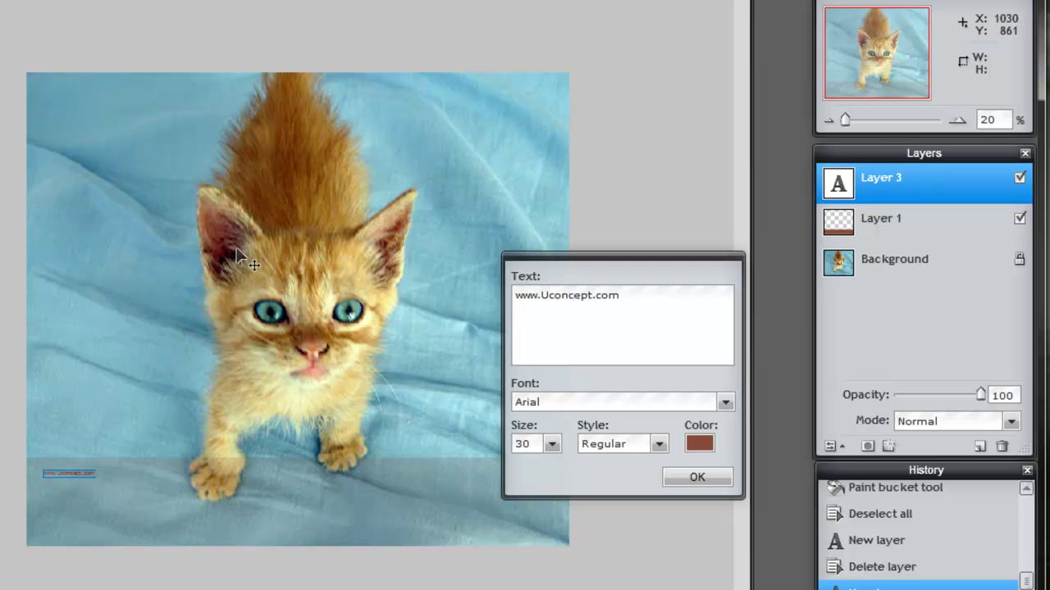
Change the URL text colour to dark blue 174e66 sampled from the blue bedsheet
click(699, 444)
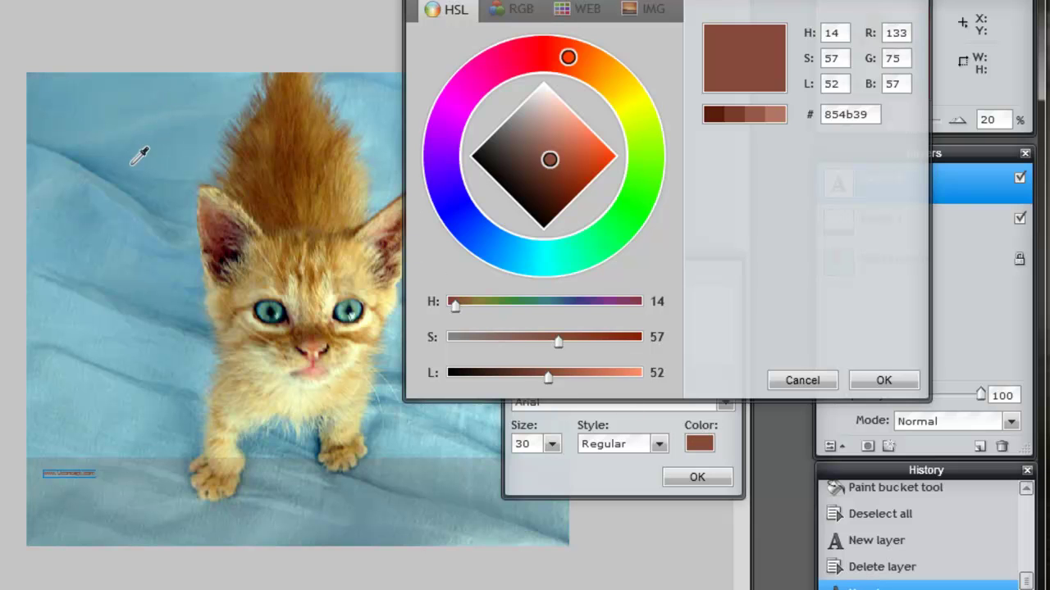
click(92, 161)
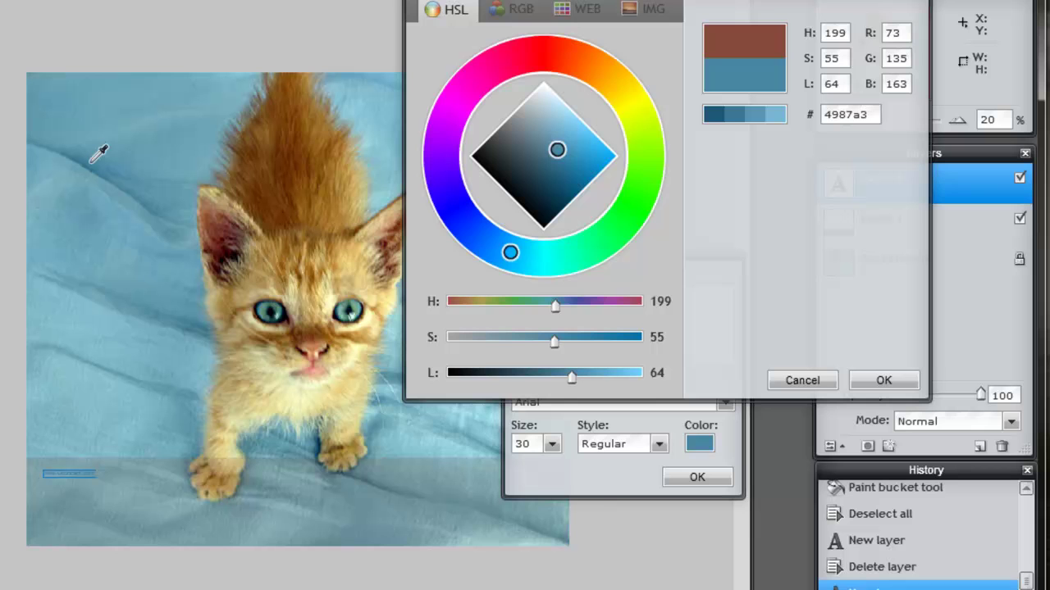
drag(556, 145, 553, 153)
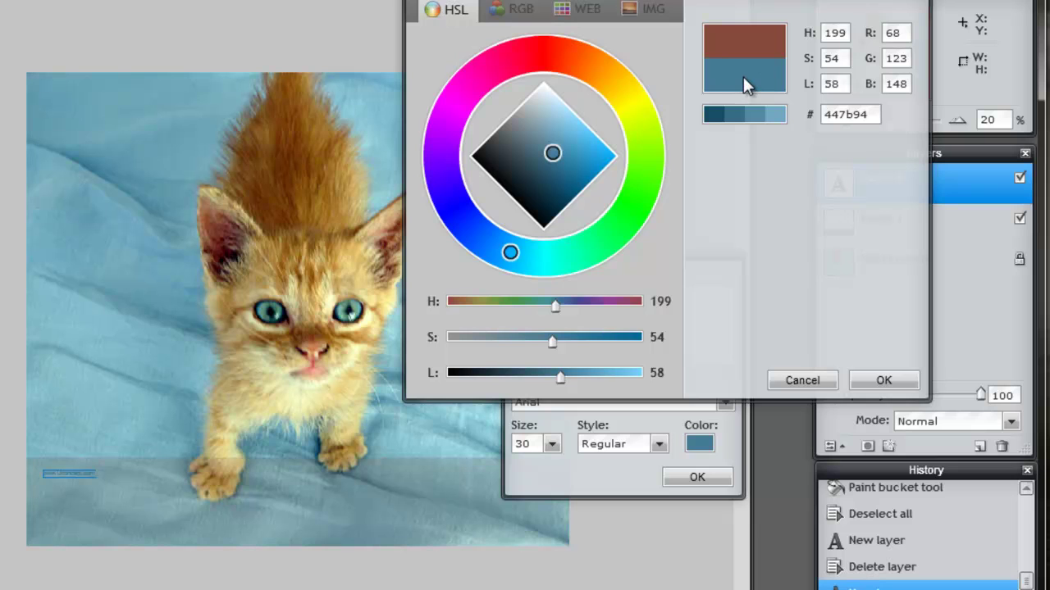
click(714, 116)
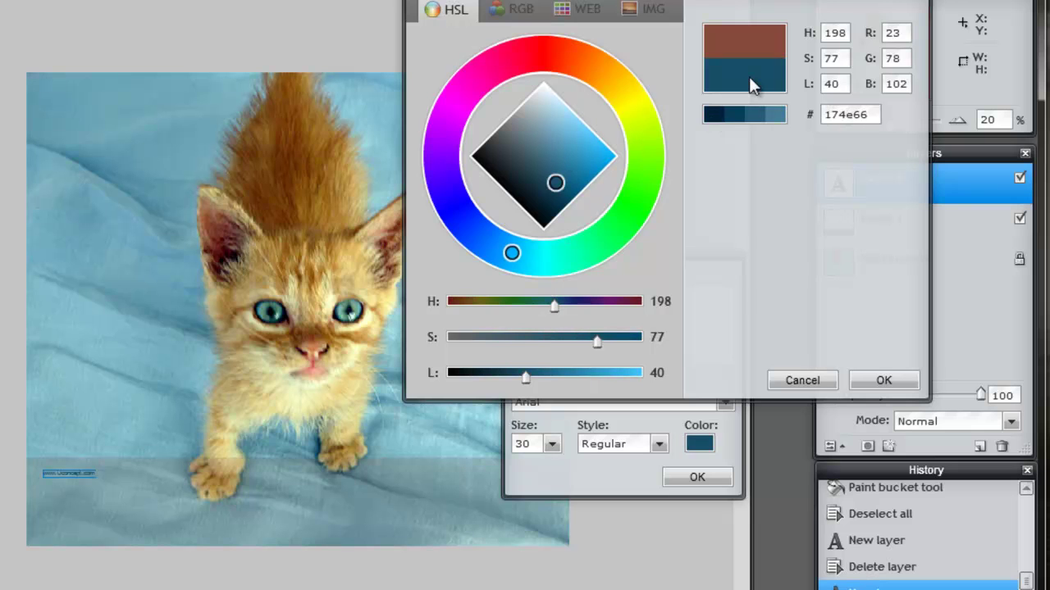
click(883, 381)
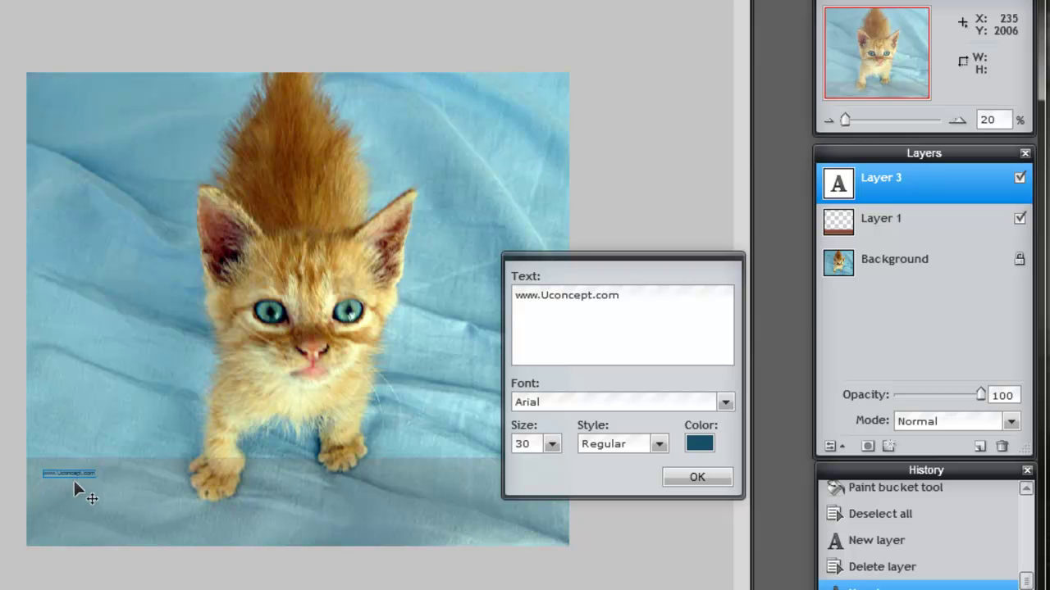
Enlarge the URL text to Arial 130 Bold and commit it
click(553, 446)
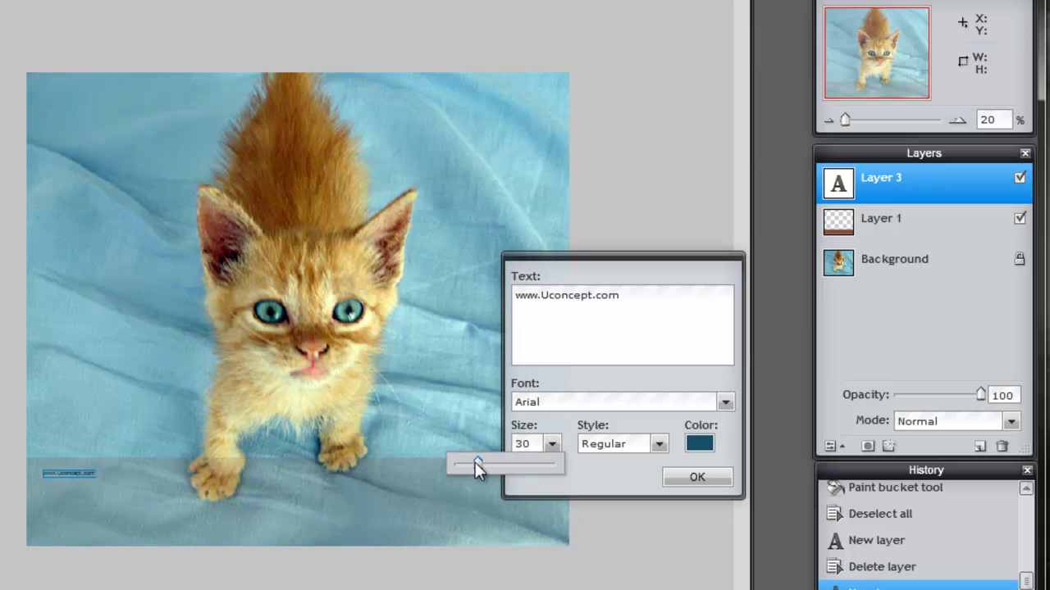
drag(475, 463, 551, 462)
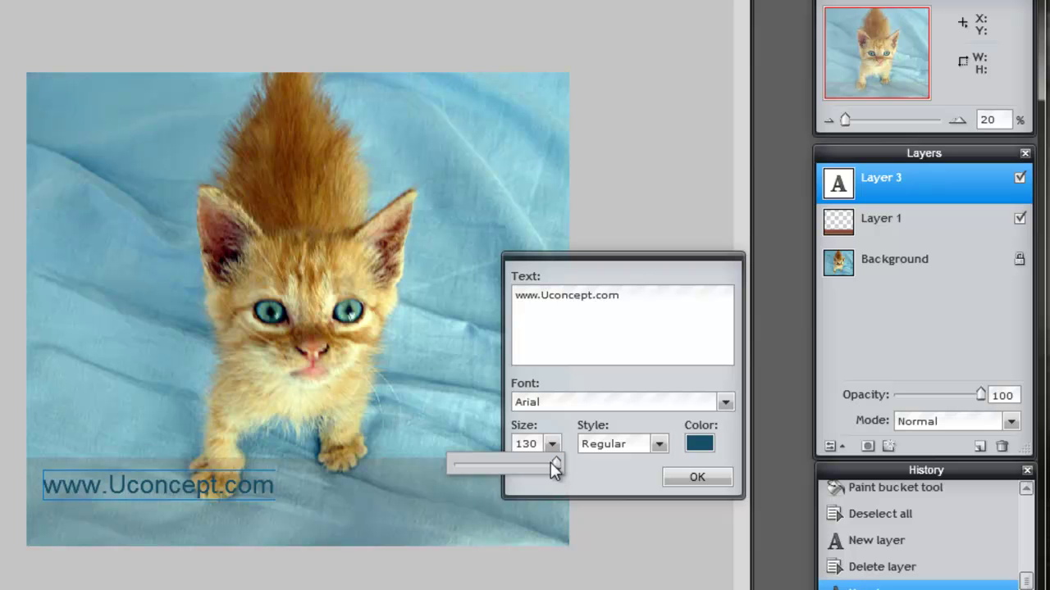
drag(554, 466, 506, 446)
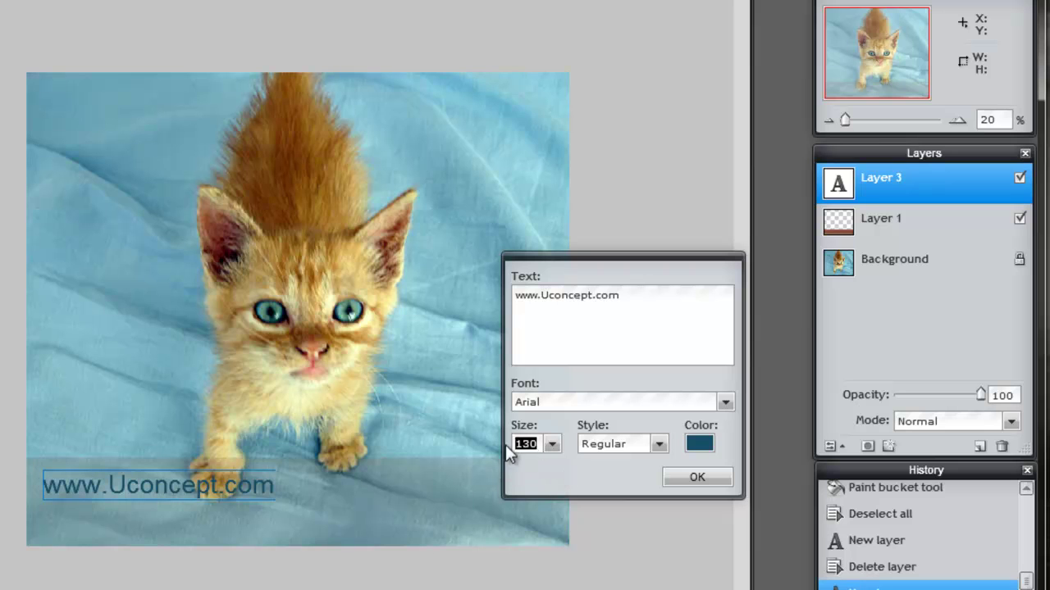
text(150)
click(659, 445)
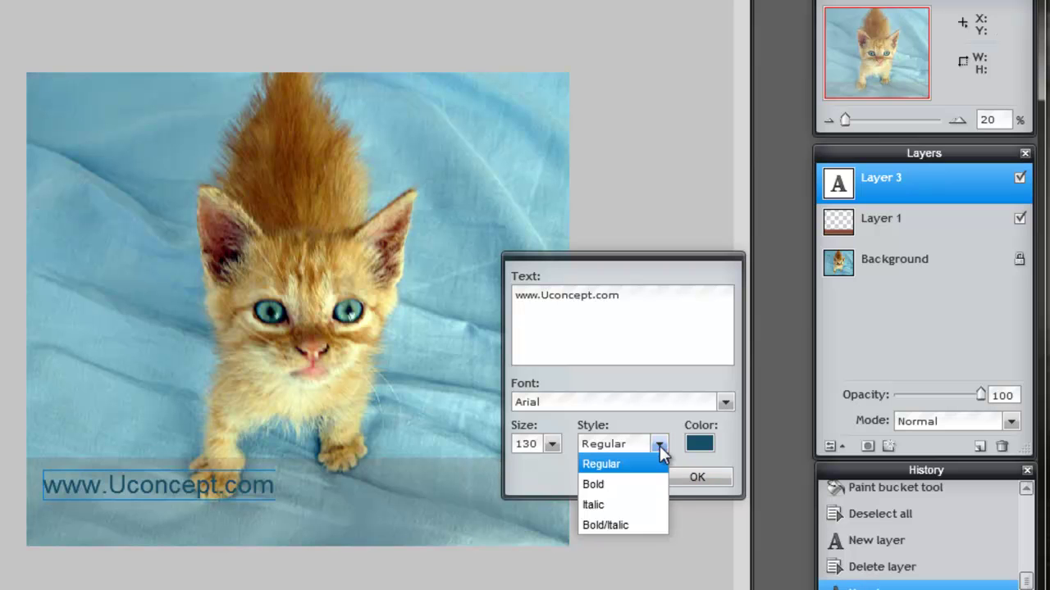
click(597, 483)
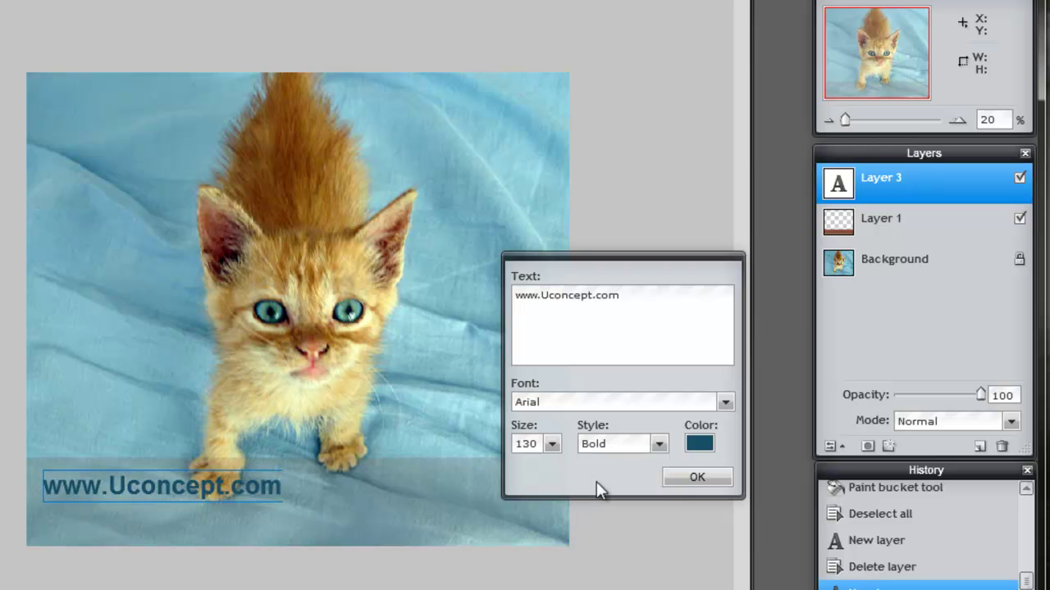
click(725, 405)
click(727, 407)
click(696, 478)
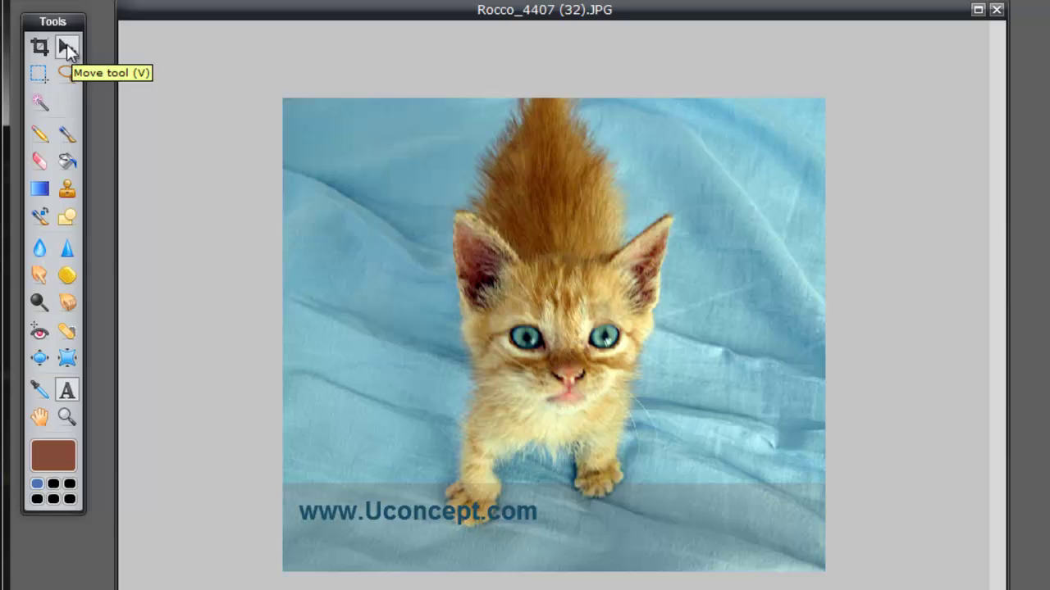
Move the watermark to the lower right at 46 opacity and fade Layer 1's band to 15
click(67, 46)
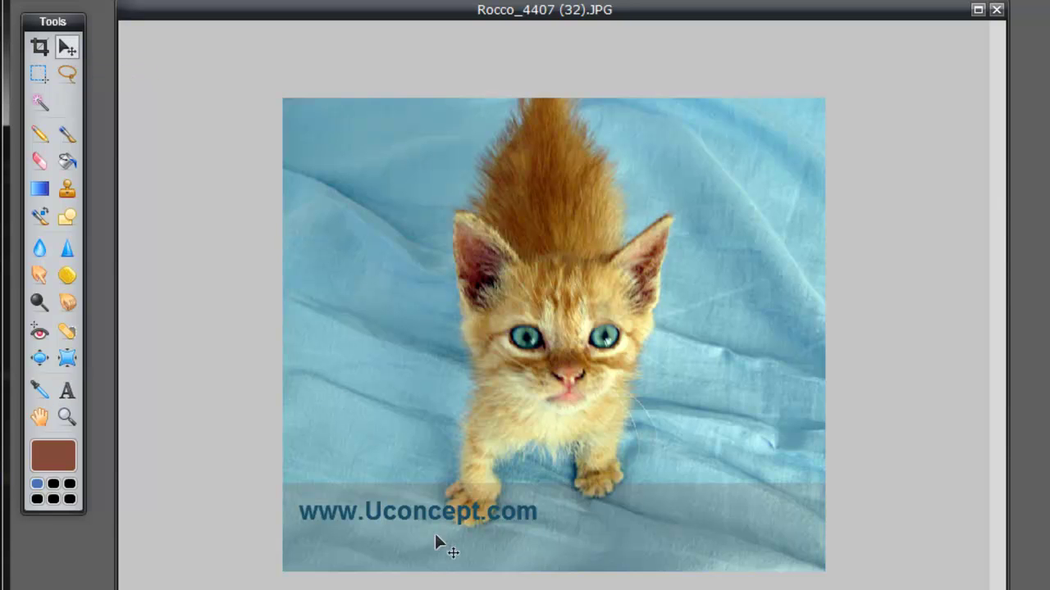
drag(409, 509, 689, 554)
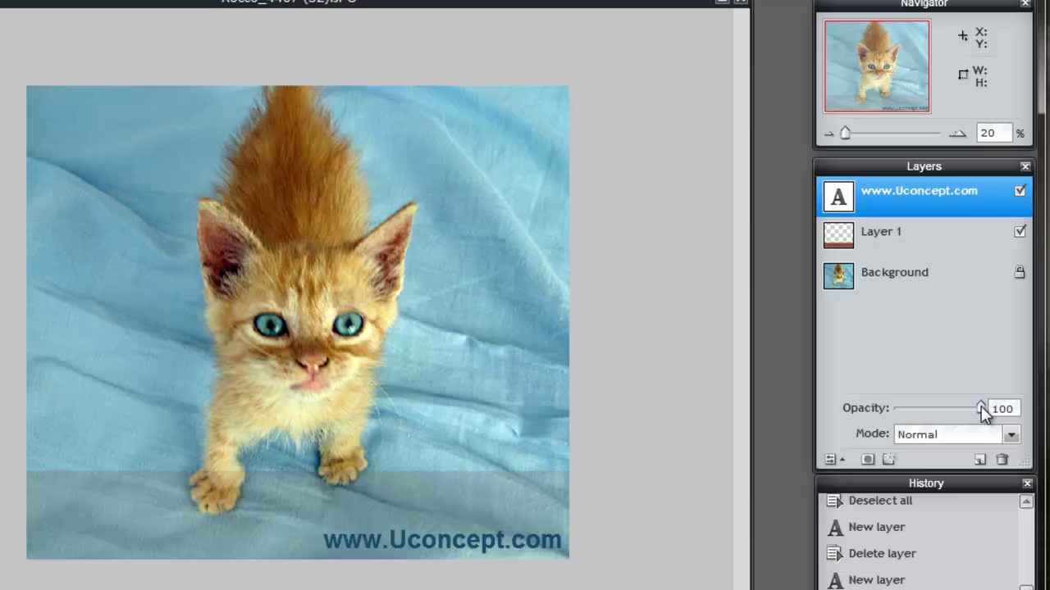
drag(981, 408, 932, 410)
click(928, 239)
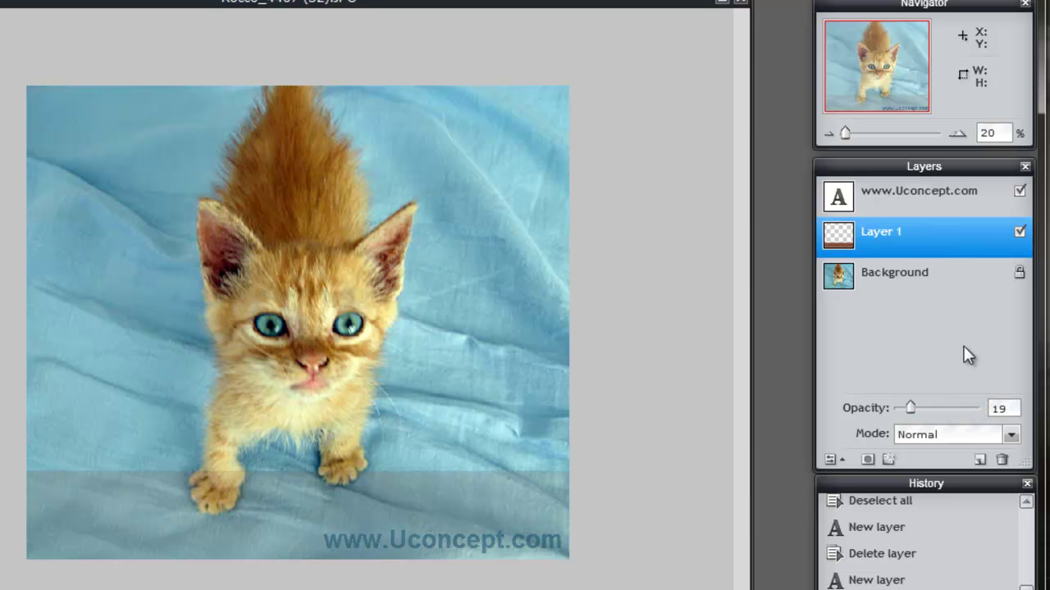
drag(910, 406, 907, 406)
Nudge the band lower, then shift the watermark left toward bottom centre at 33 opacity
drag(412, 496, 413, 540)
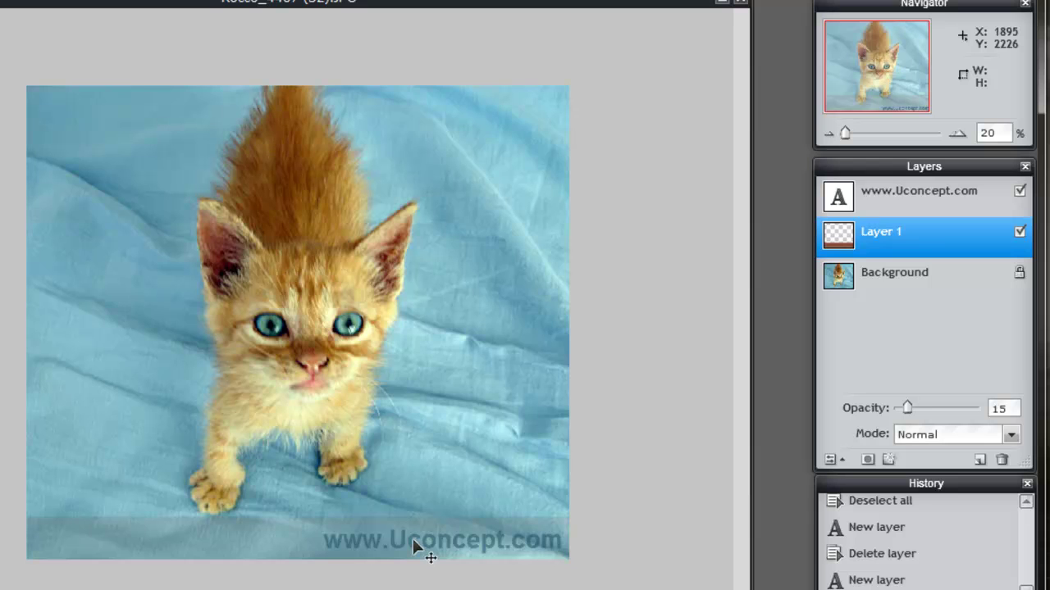
click(413, 539)
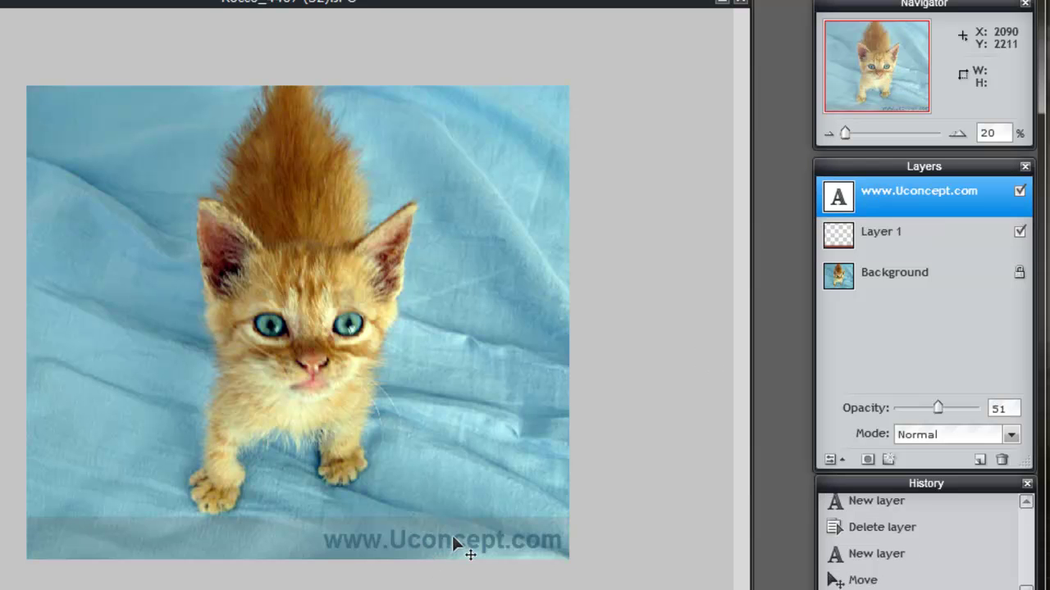
drag(451, 538, 310, 539)
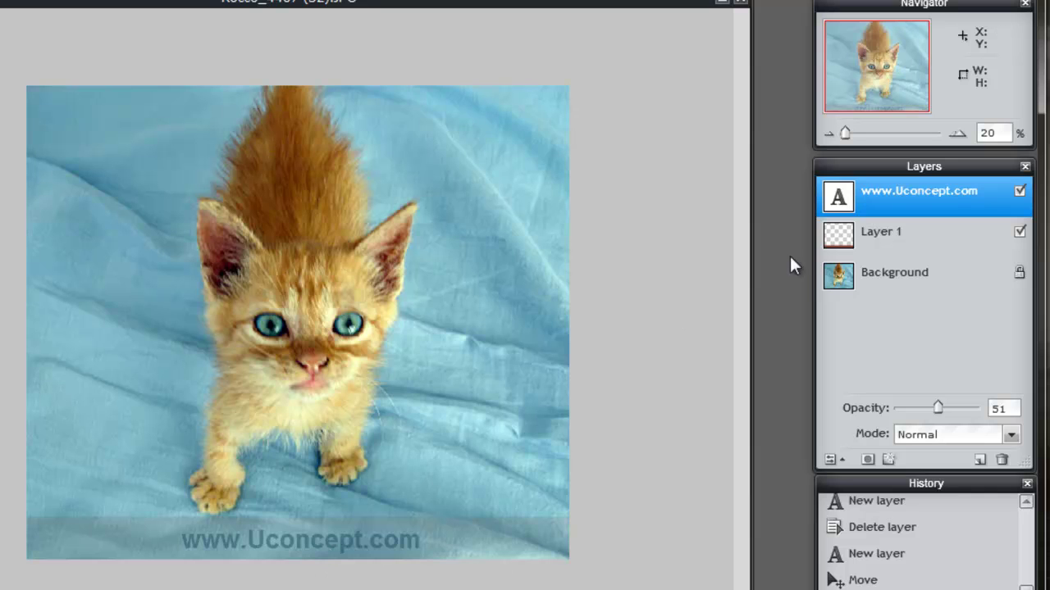
drag(938, 405, 923, 406)
Fade Layer 1's bottom band down to 6 opacity
click(898, 245)
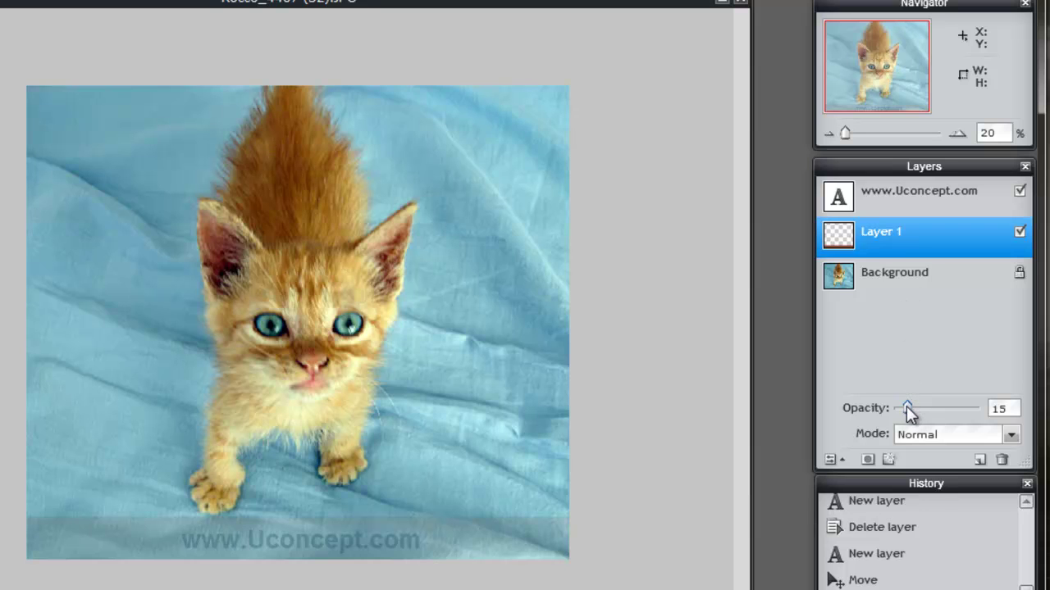
drag(906, 406, 877, 404)
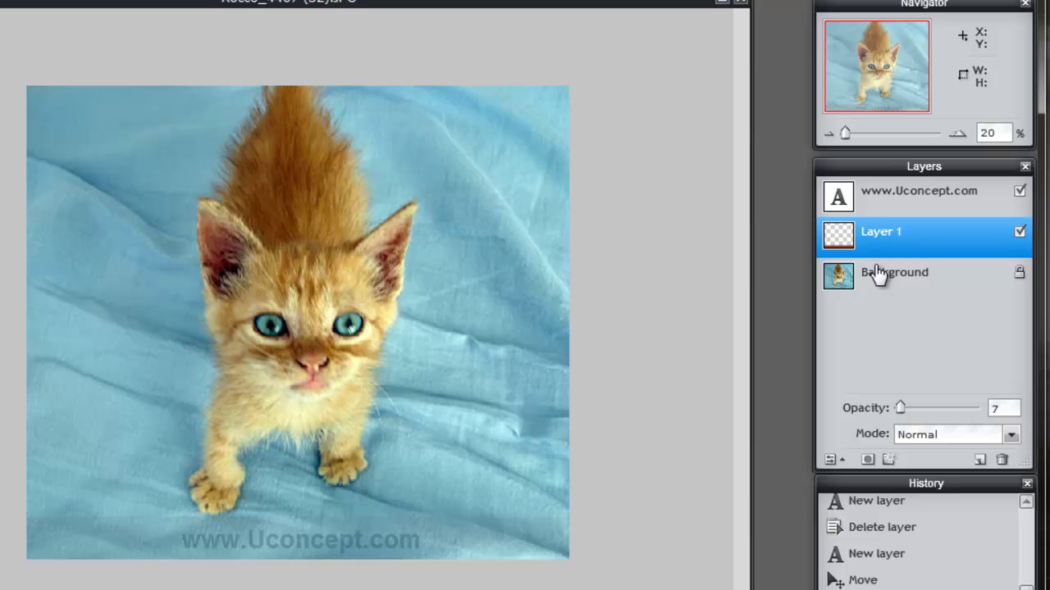
drag(900, 408, 898, 408)
Set up saving the image as JPEG at quality 80, after briefly trying PXD format
click(28, 10)
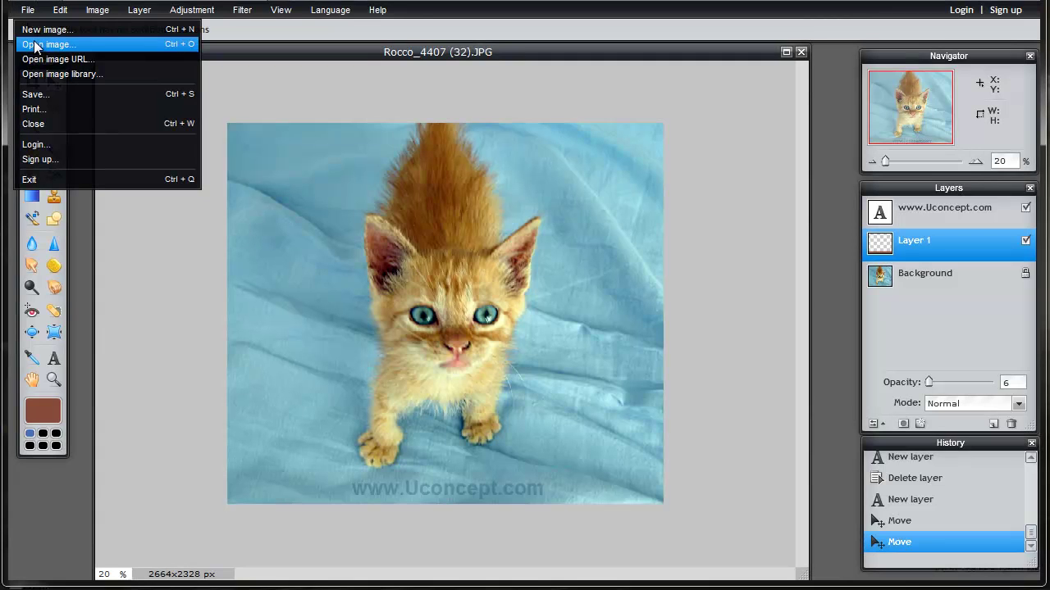
click(38, 94)
key(Return)
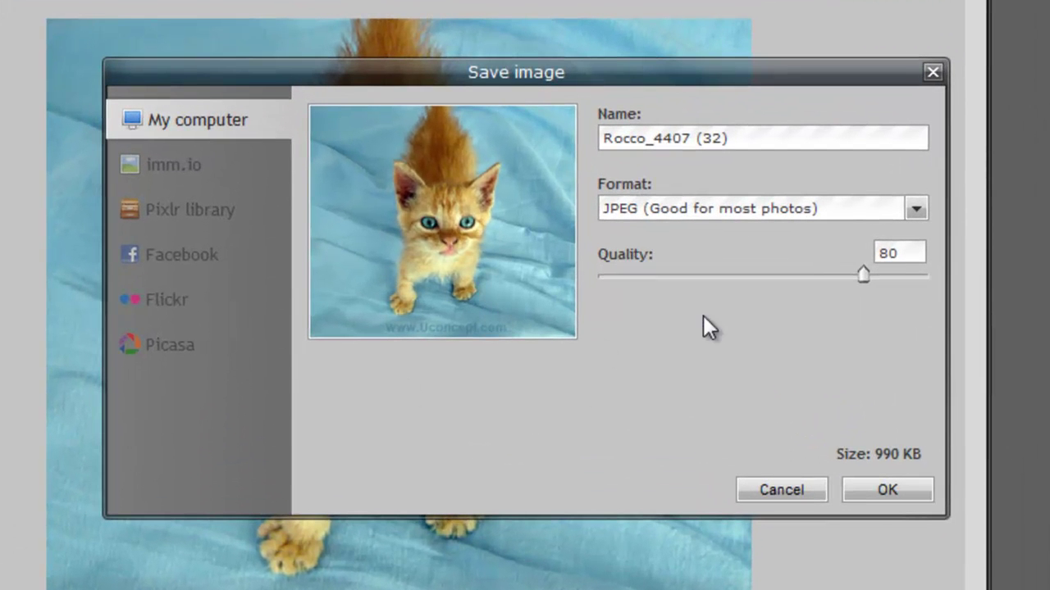
click(916, 208)
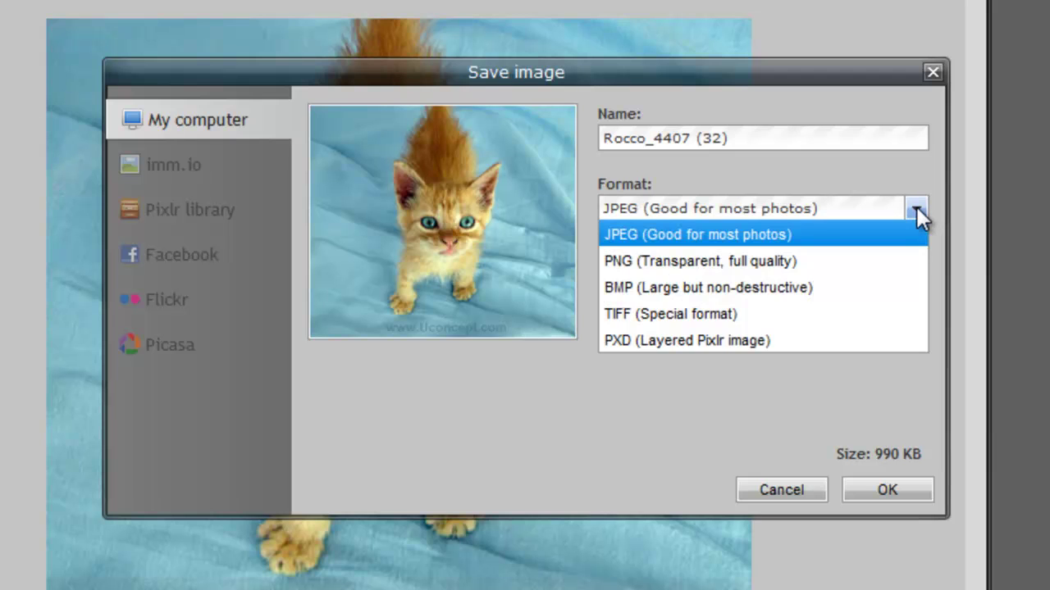
click(691, 346)
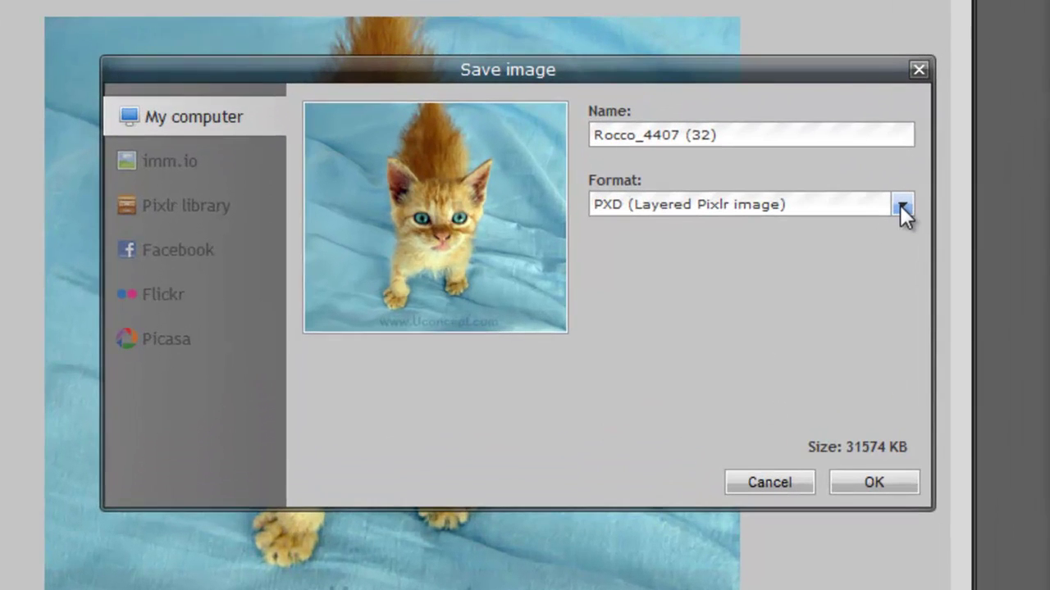
click(901, 205)
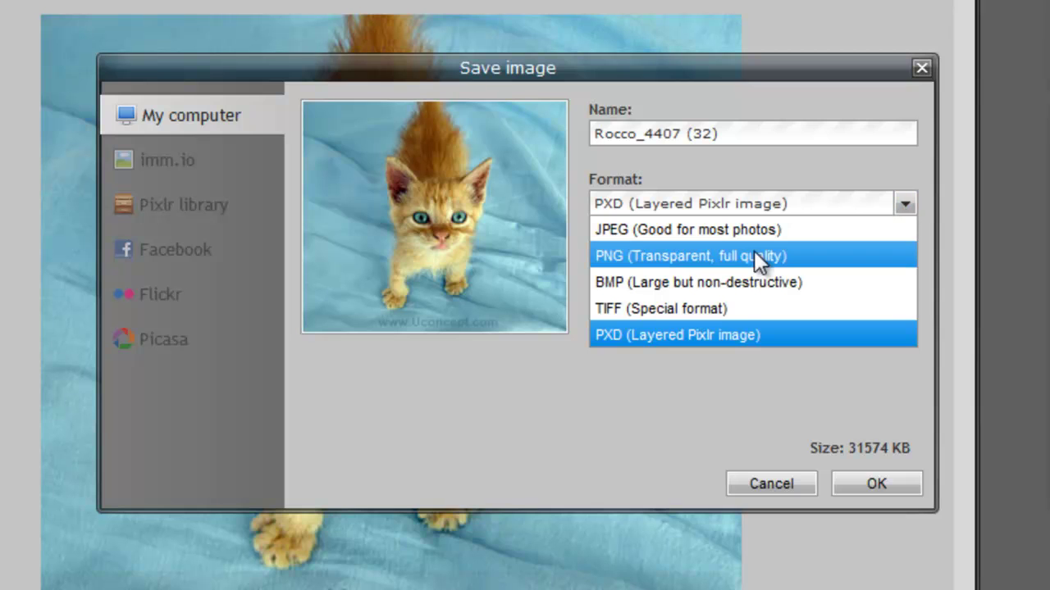
click(685, 230)
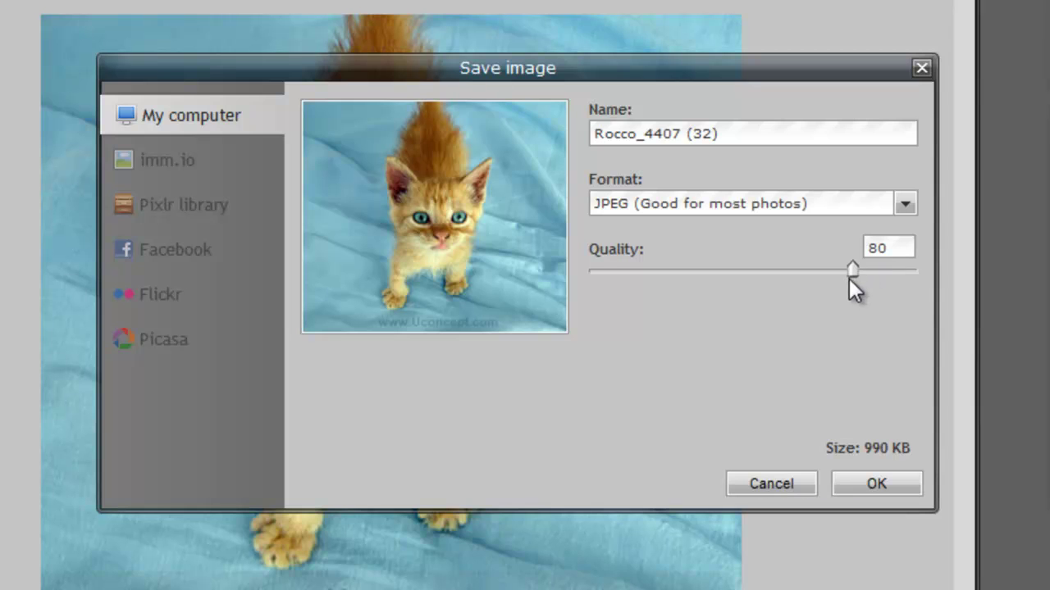
click(872, 484)
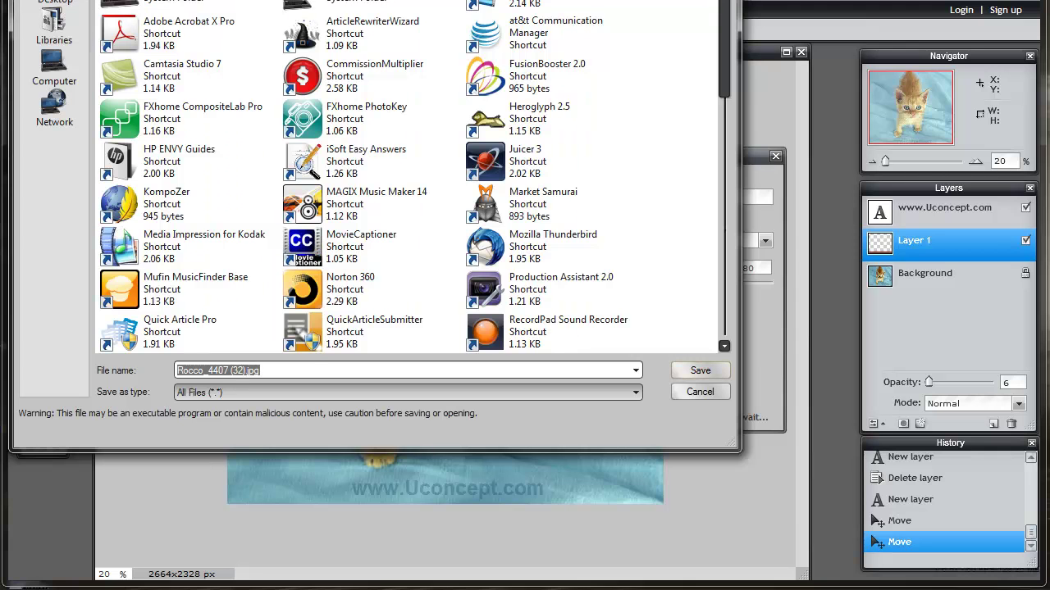
Save the watermarked photo with the file name 'cat'
text(cat)
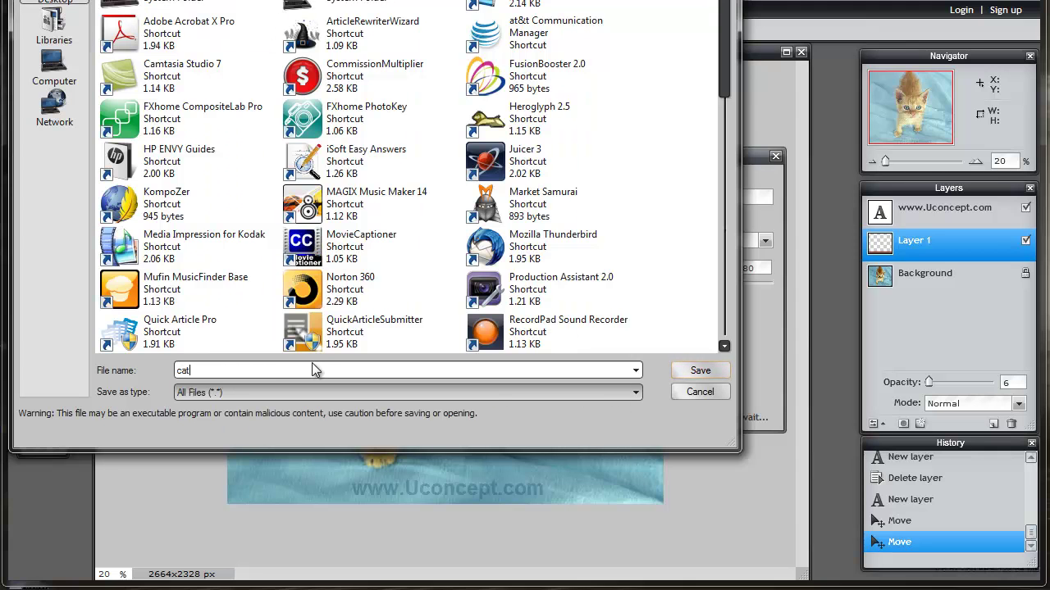
click(689, 369)
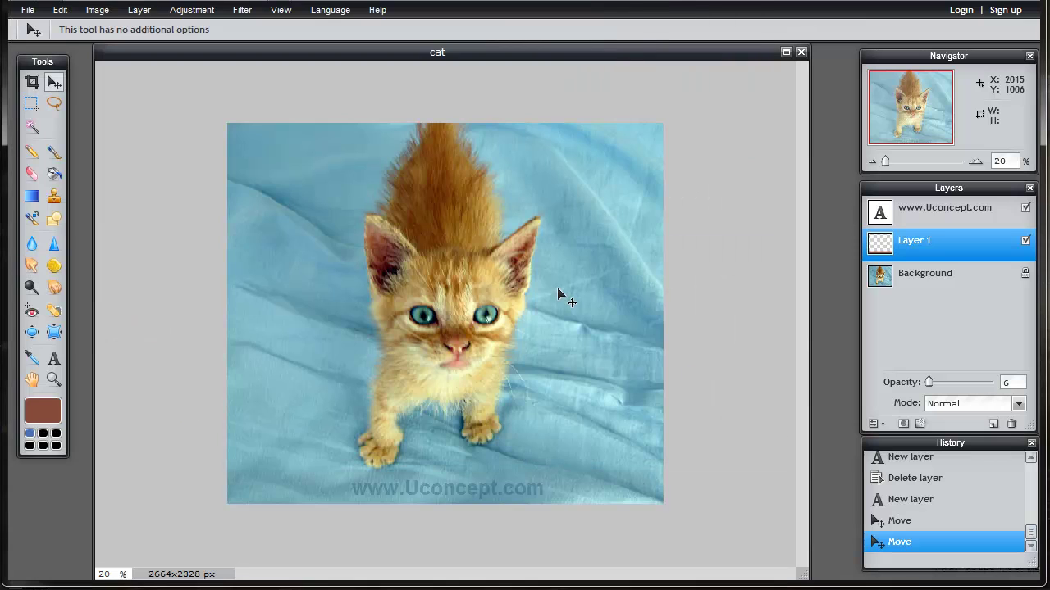